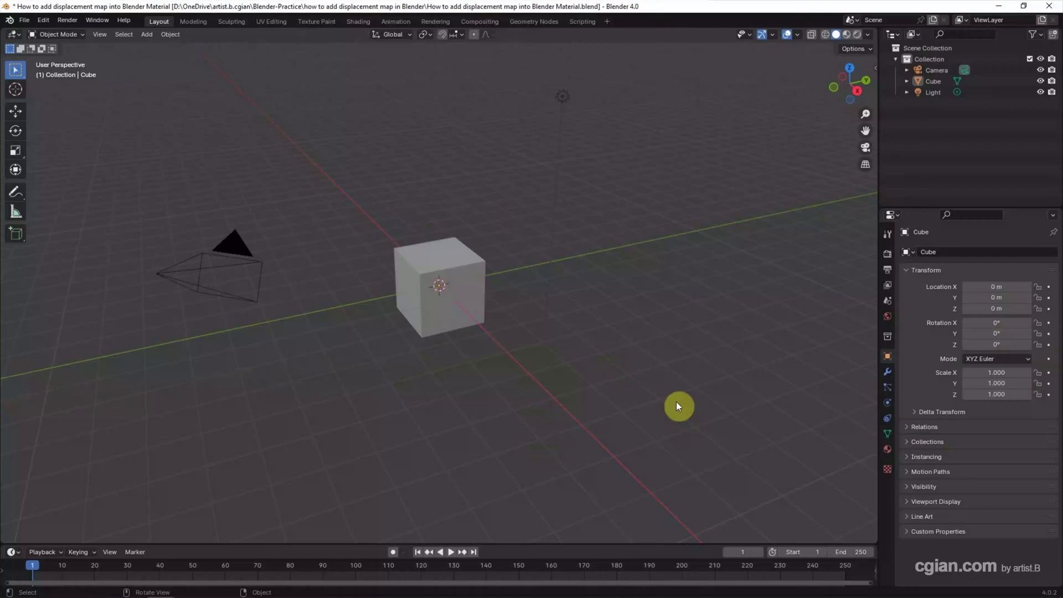
Box-select the default Camera, Cube and Light together in the viewport.
drag(604, 68, 125, 400)
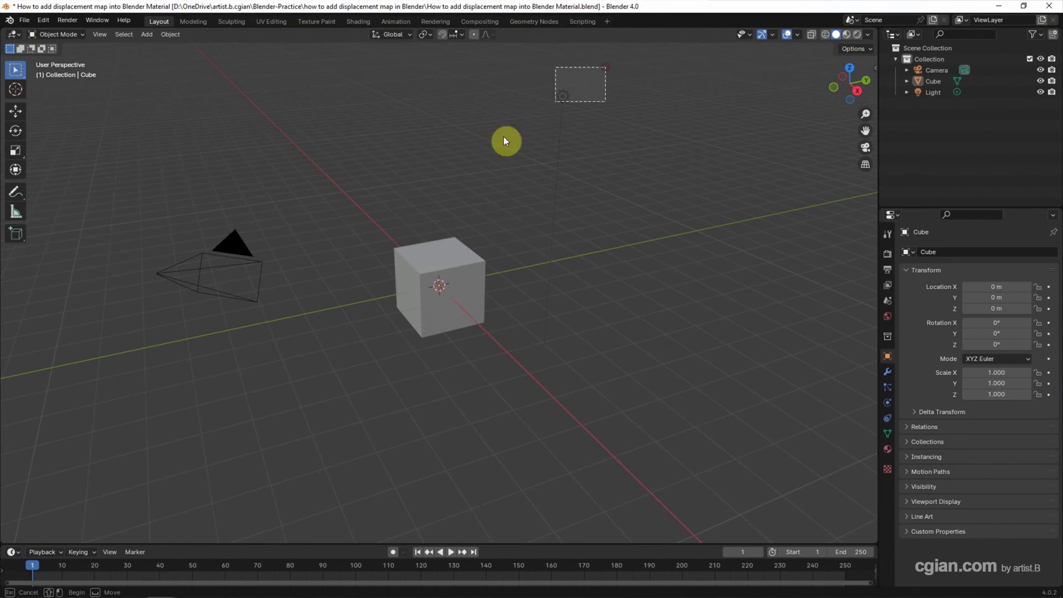
Delete the default objects and add a 2 m plane rotated 90° on X.
key(Delete)
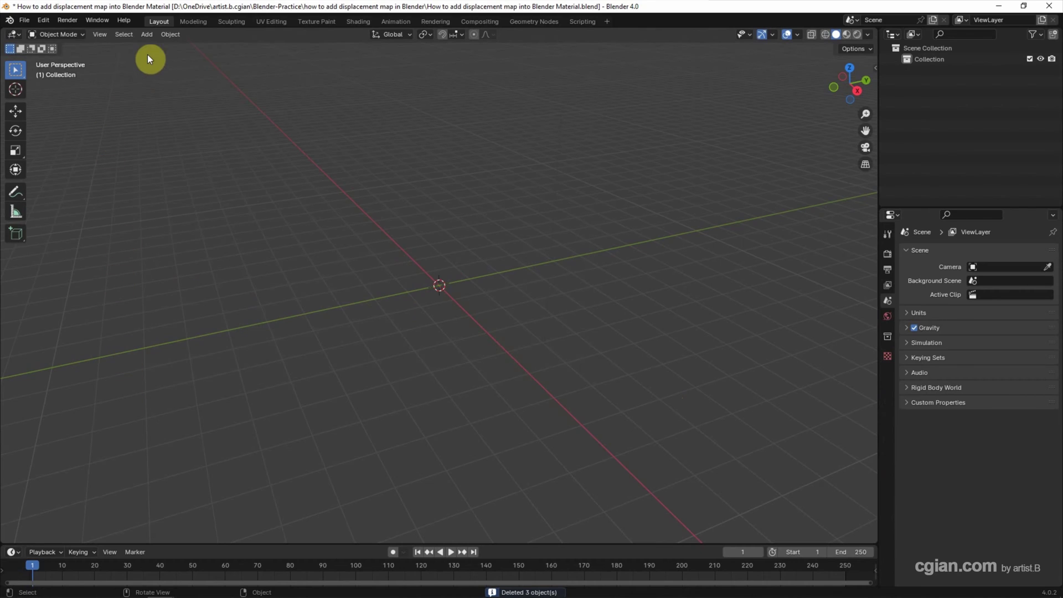
click(148, 35)
mouse_move(164, 47)
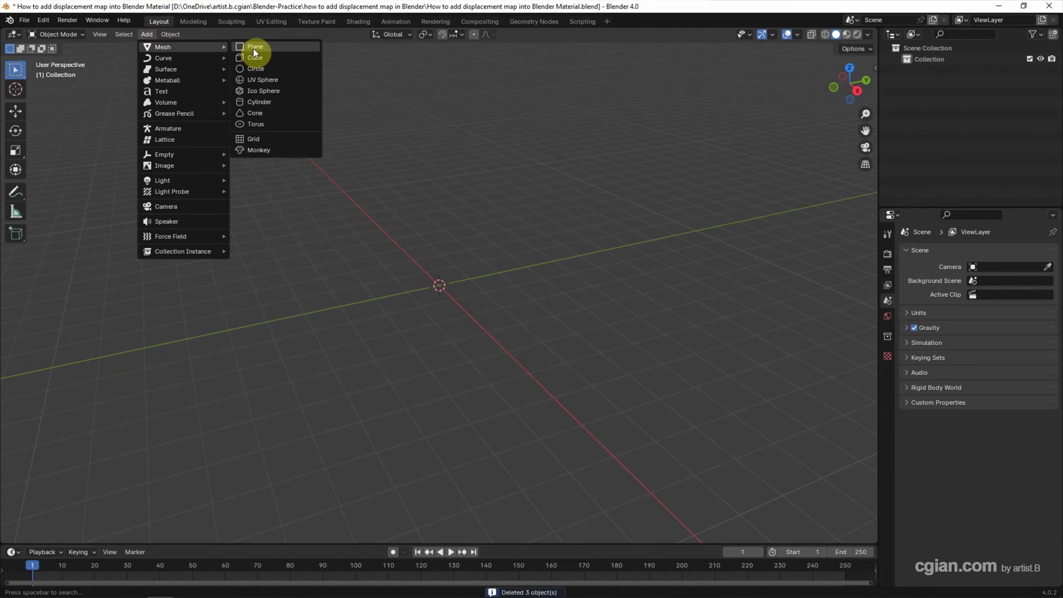
click(257, 51)
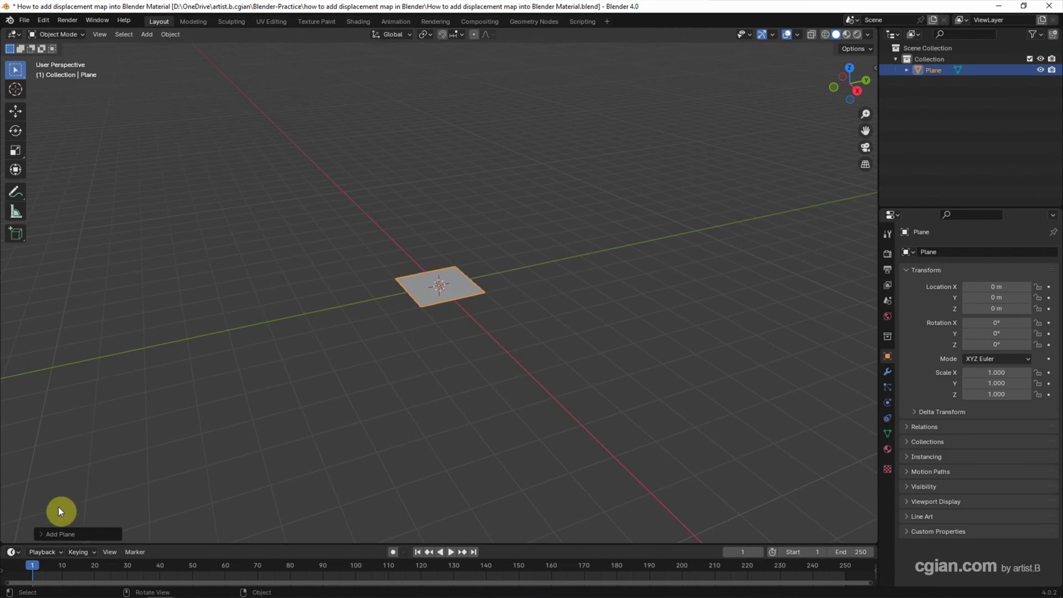
click(55, 533)
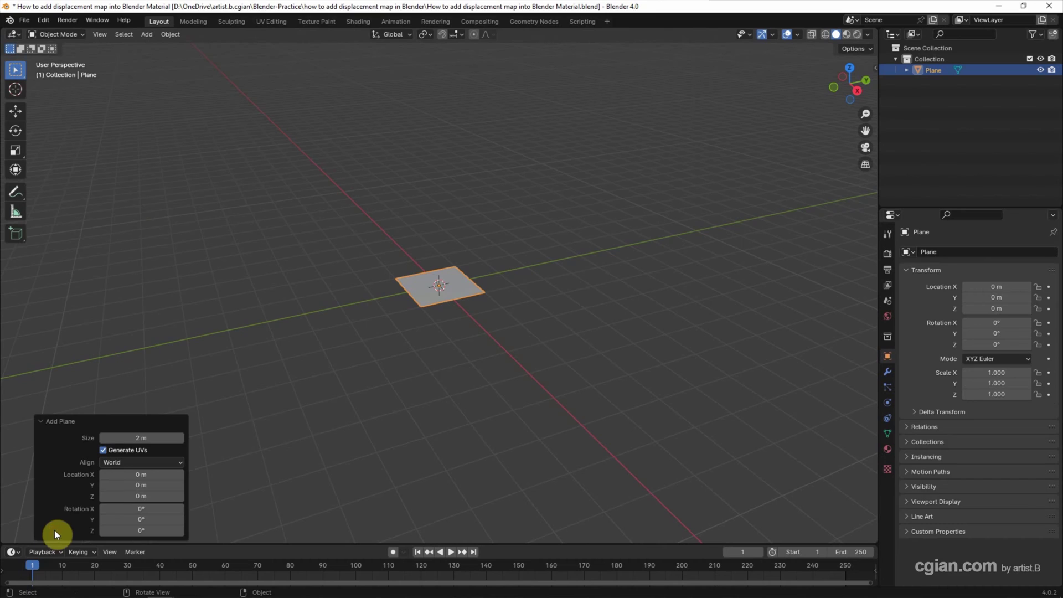
click(113, 509)
text(9)
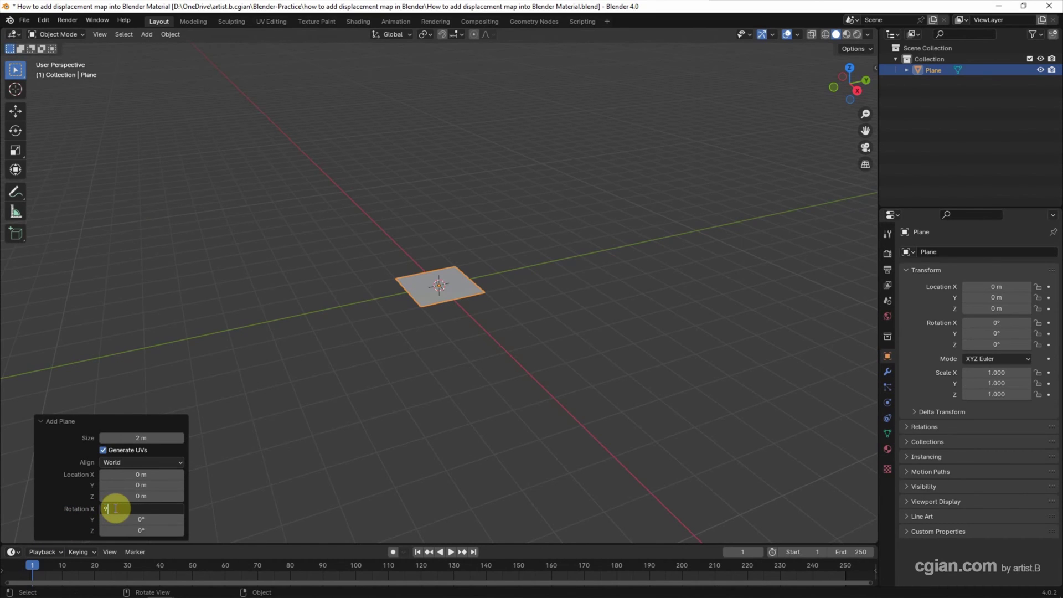
text(0)
key(Return)
mouse_move(401, 385)
middle_down()
mouse_move(394, 360)
mouse_move(404, 350)
middle_up()
scroll(404, 349, up, 2)
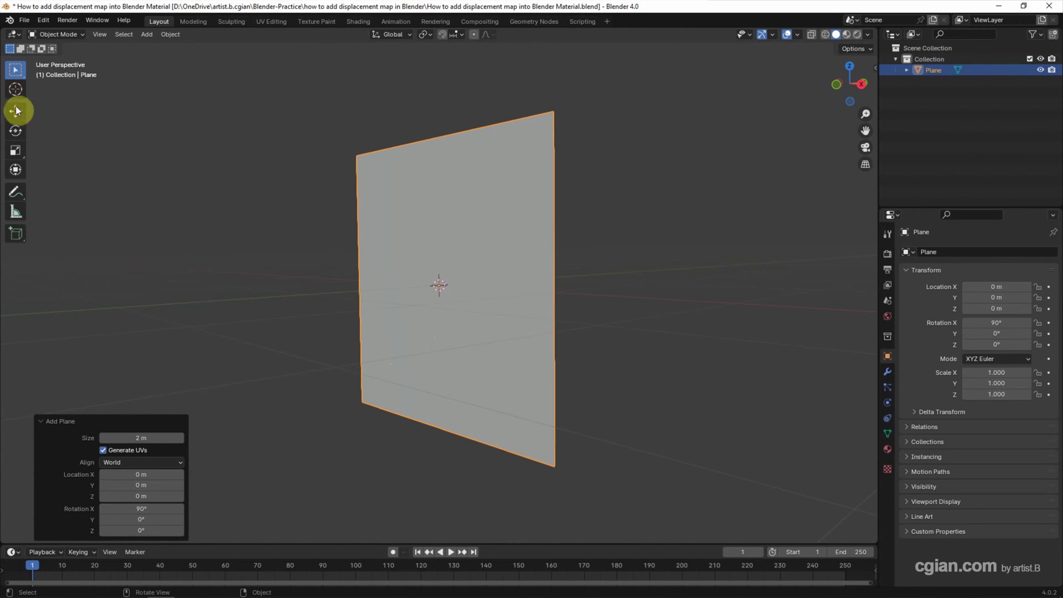
Split the viewport and turn the left area into a Shader Editor.
drag(5, 30, 435, 143)
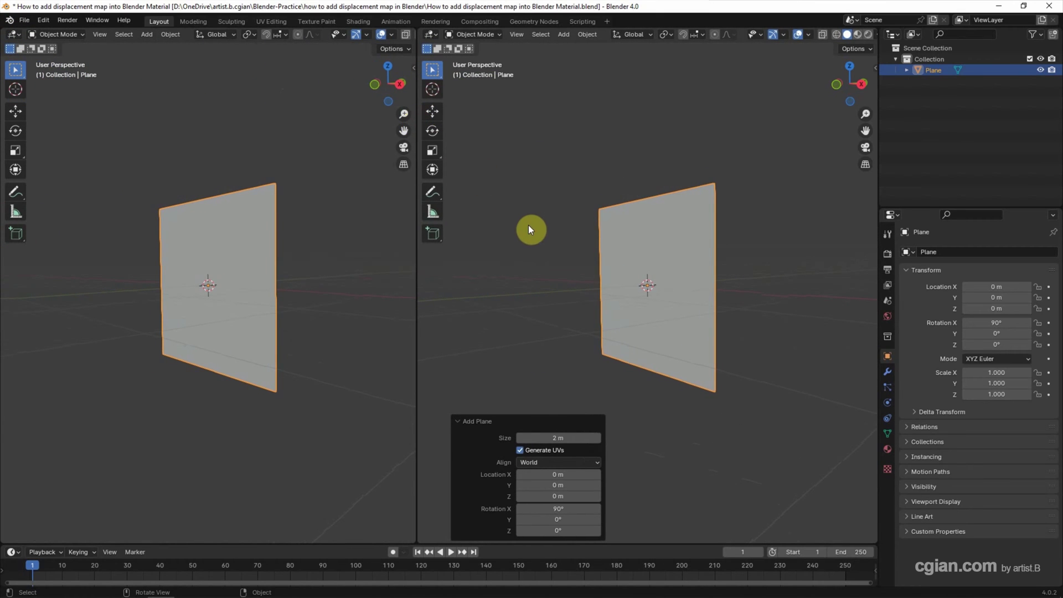
scroll(528, 225, up, 3)
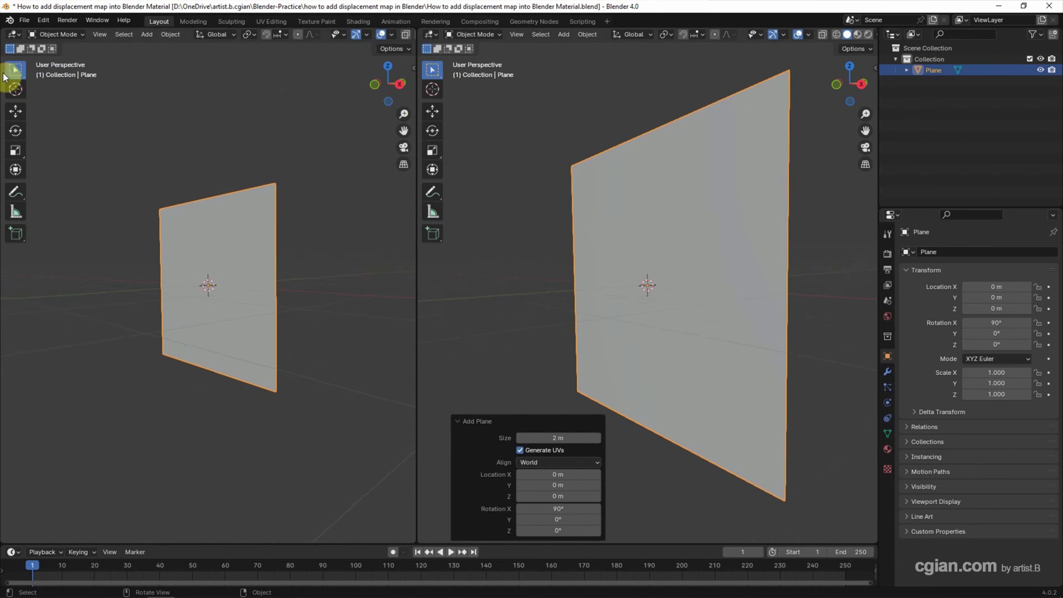
click(14, 35)
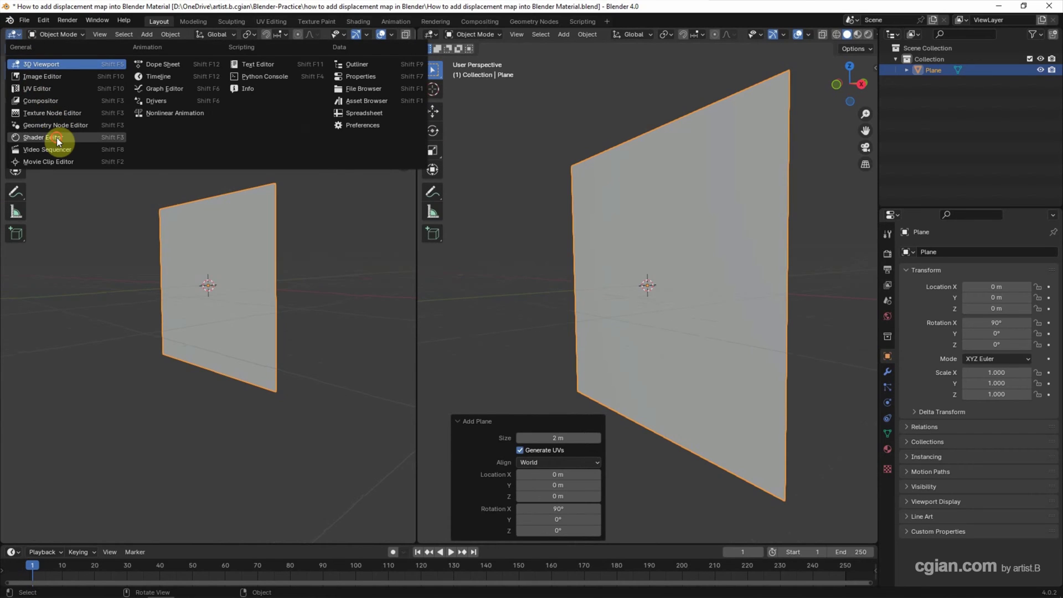
click(57, 136)
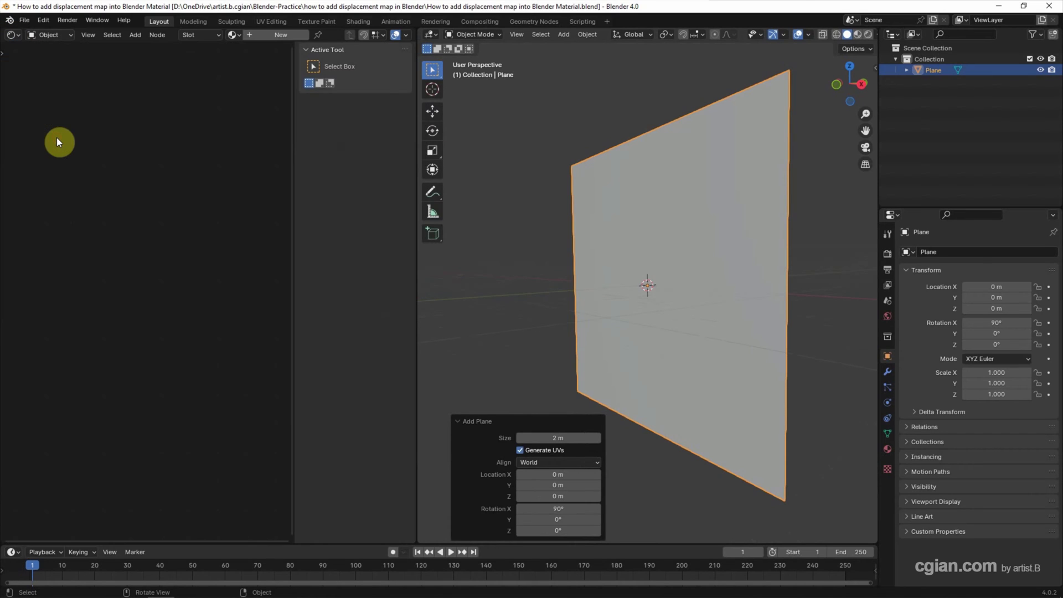
Create Material.001 for the plane and widen the shader editor around its nodes.
click(279, 35)
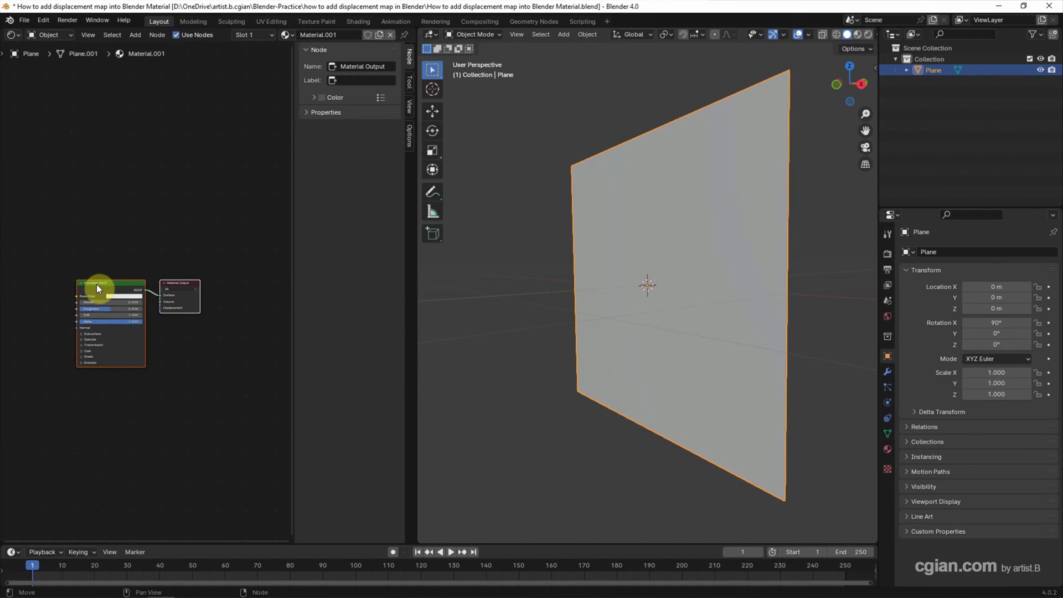
drag(291, 278, 455, 285)
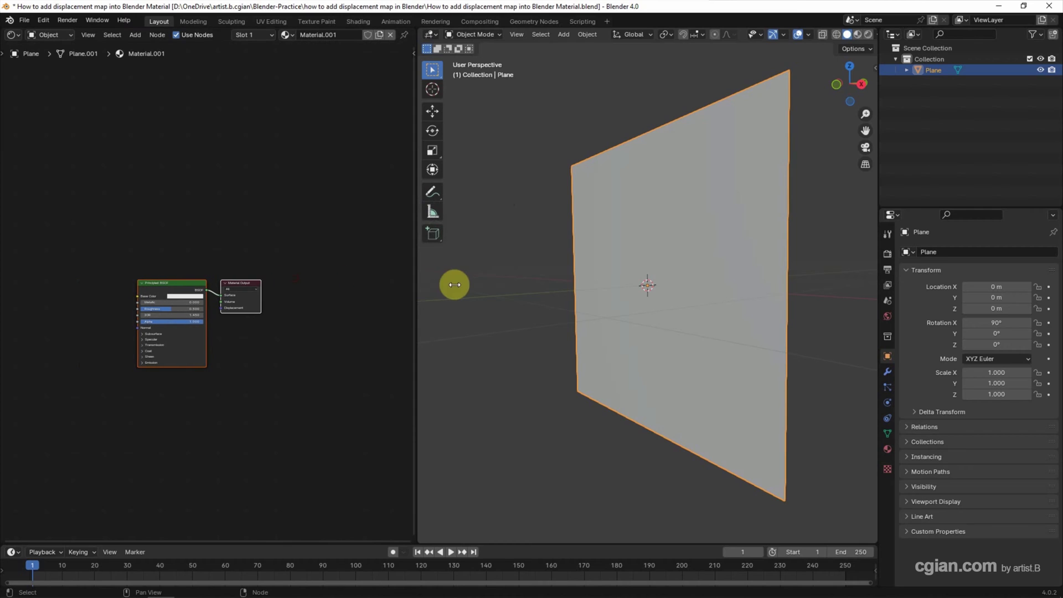
scroll(231, 386, up, 2)
scroll(238, 386, up, 1)
shift+middle_drag(245, 382, 344, 351)
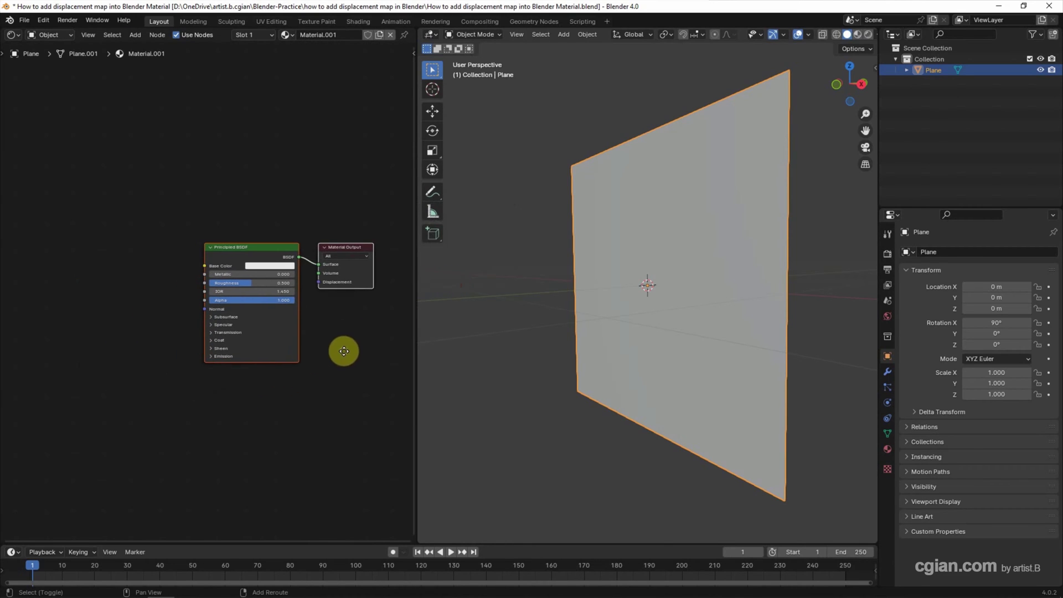
click(419, 355)
drag(417, 355, 522, 355)
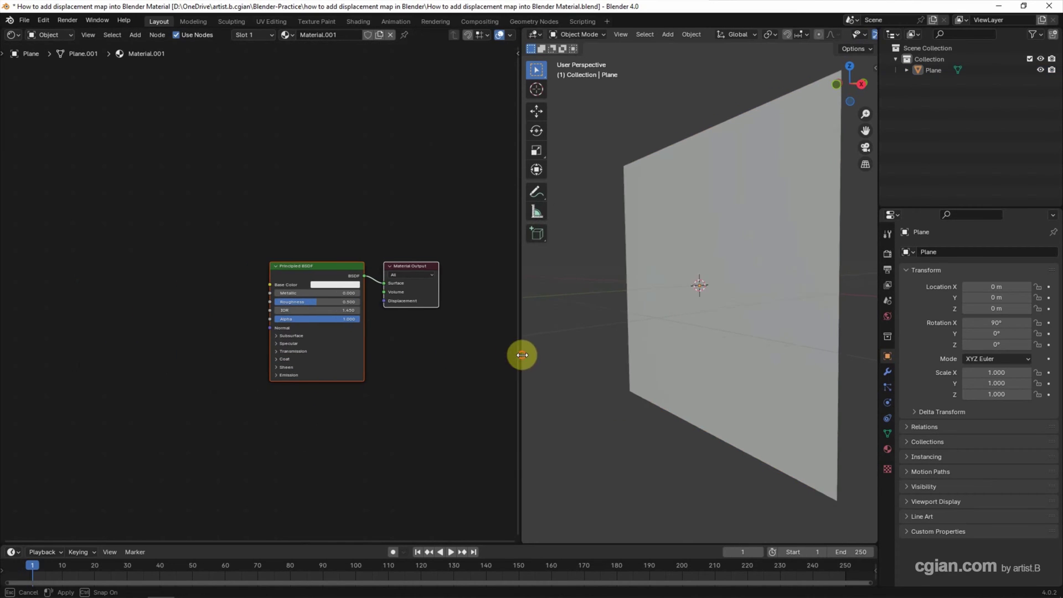
Add an Image Texture node left of the Principled BSDF.
middle_drag(432, 374, 441, 348)
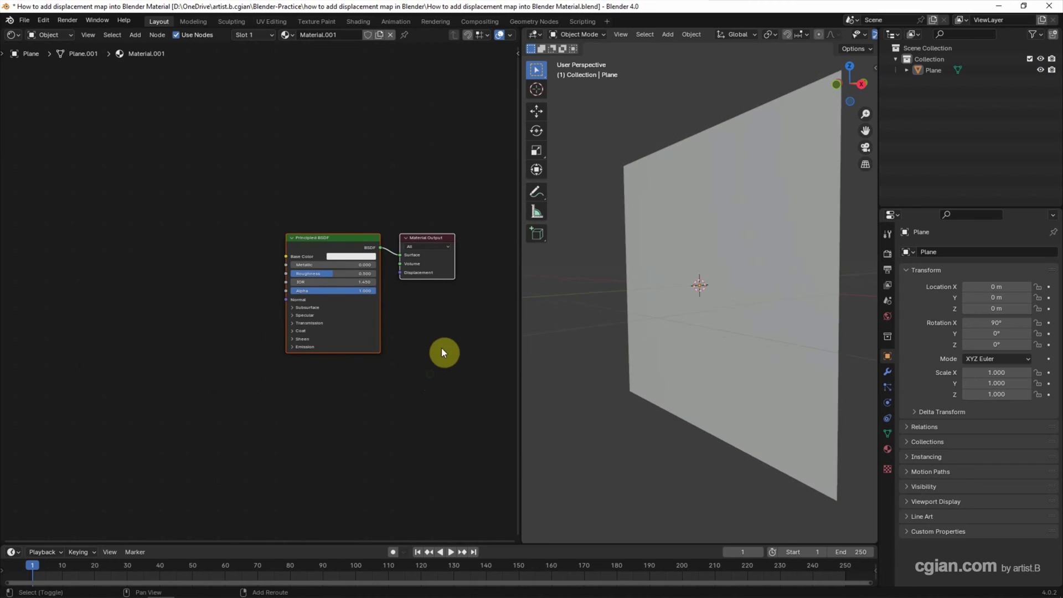
key(shift+a)
click(181, 265)
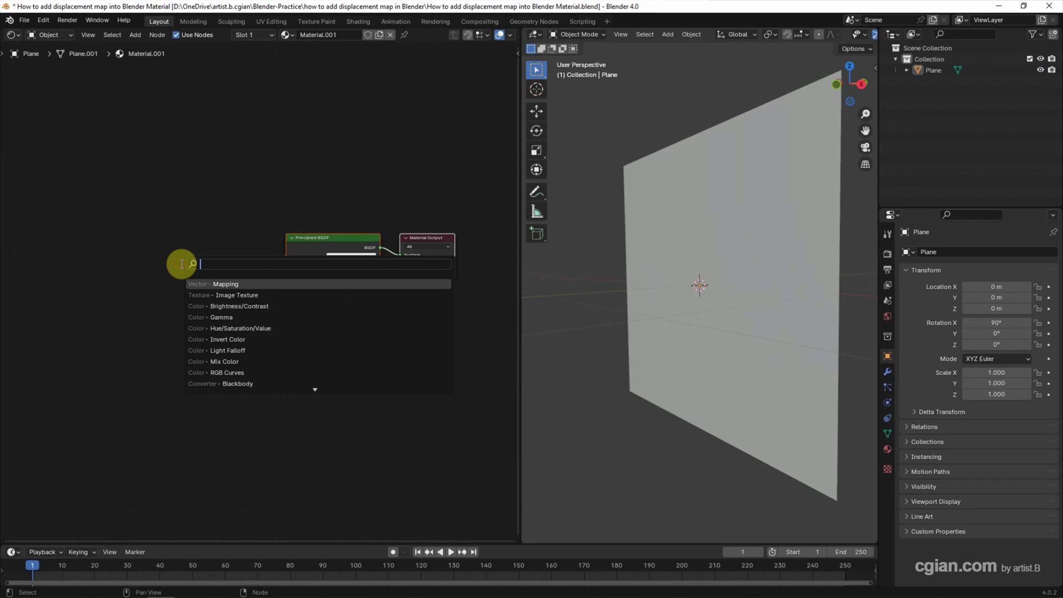
text(image)
key(Return)
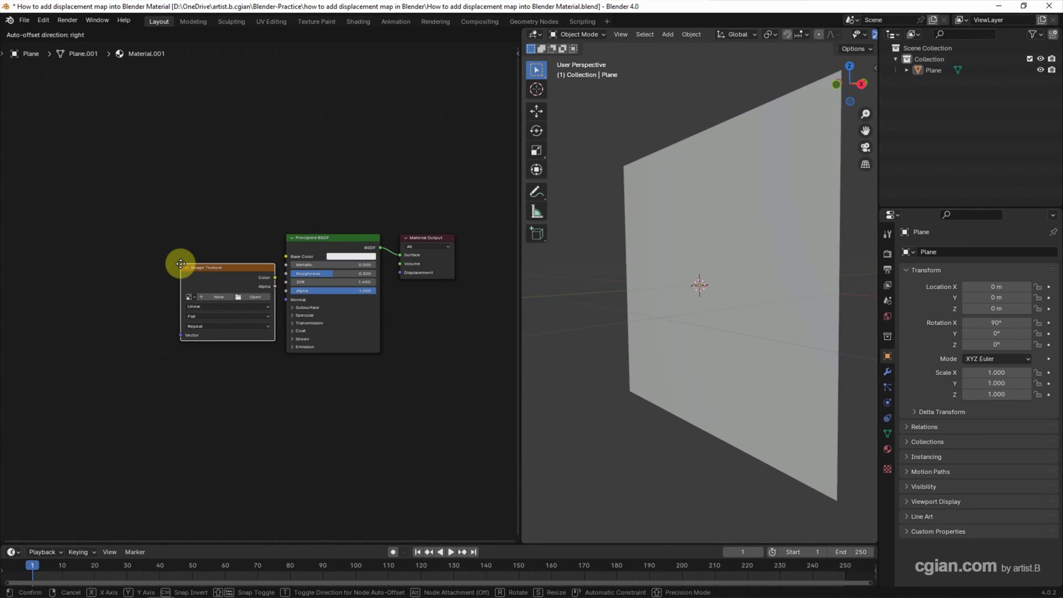
click(172, 236)
Add Mapping and Texture Coordinate nodes to the left of Image Texture.
key(shift+a)
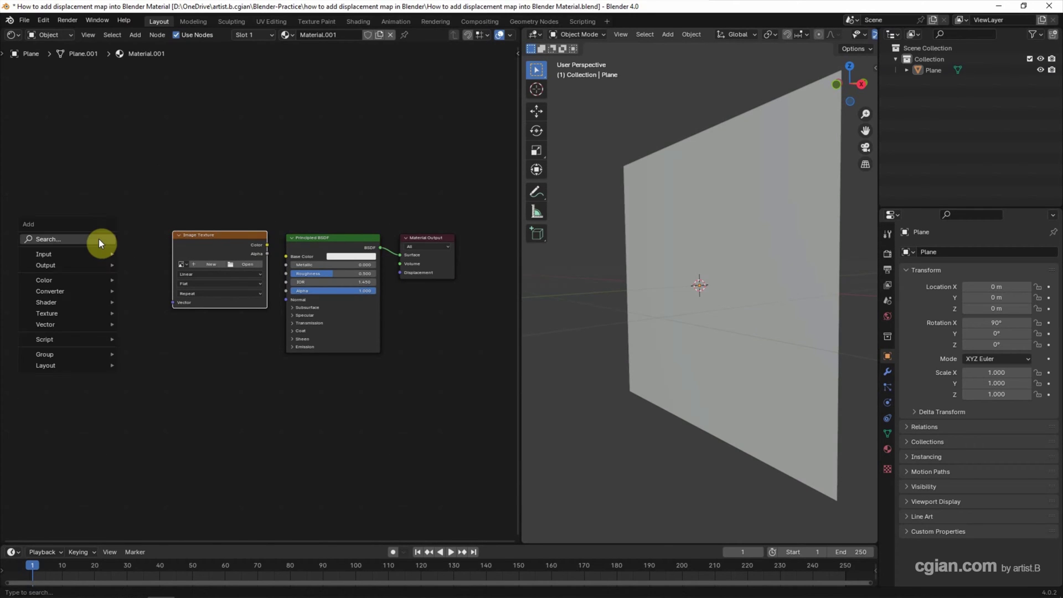
click(99, 239)
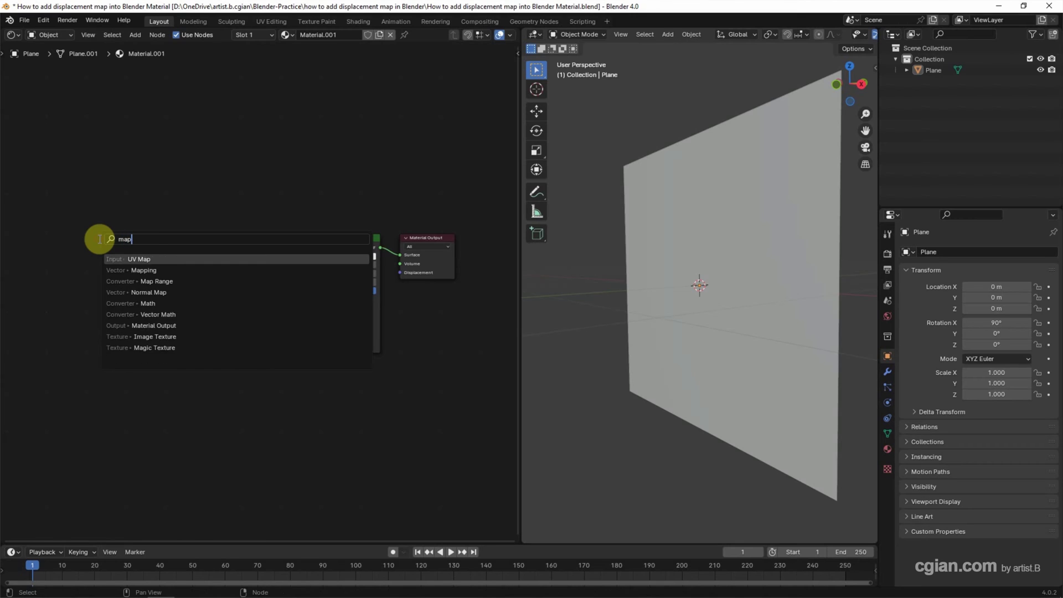
text(mapp)
key(Return)
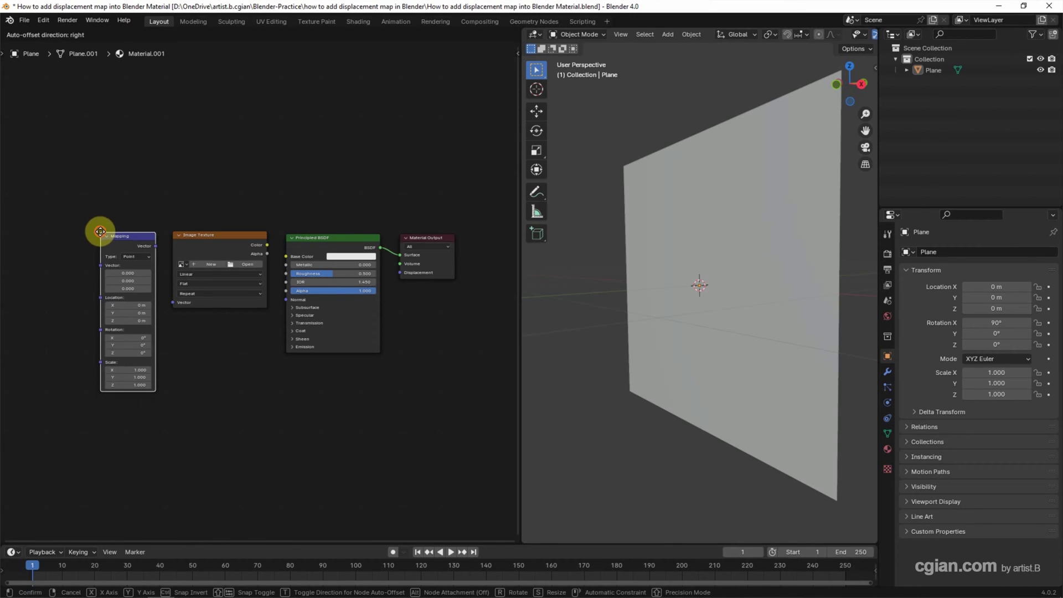
click(97, 236)
key(shift+a)
click(25, 255)
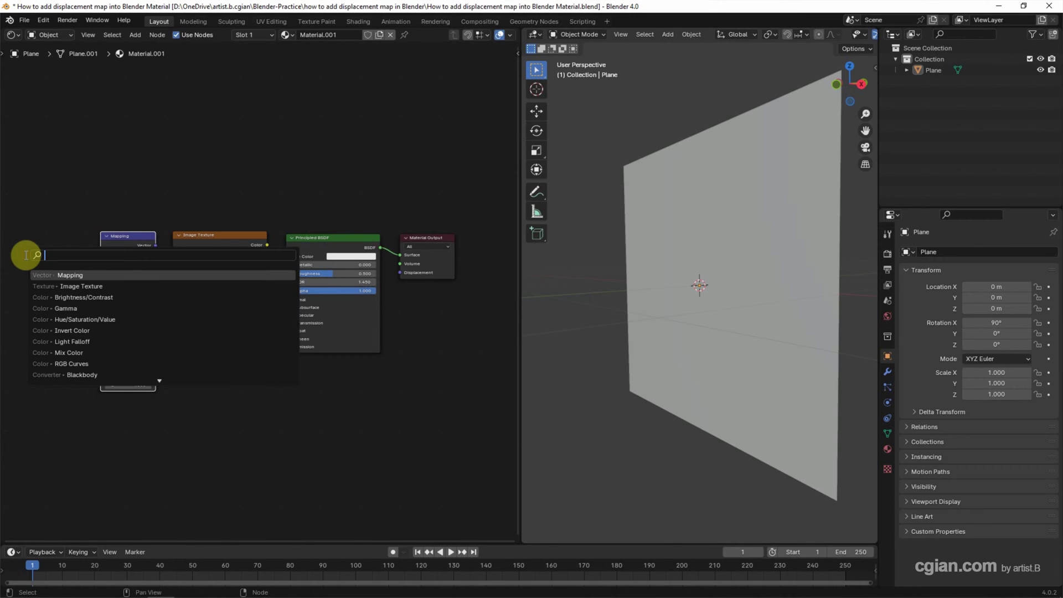
text(textur)
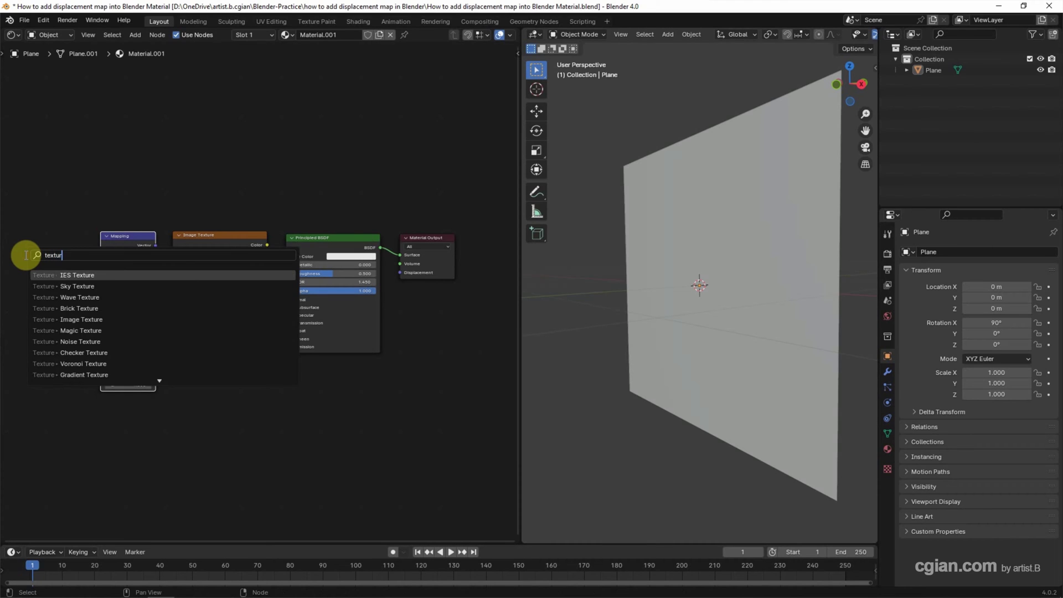
text(e c)
key(Return)
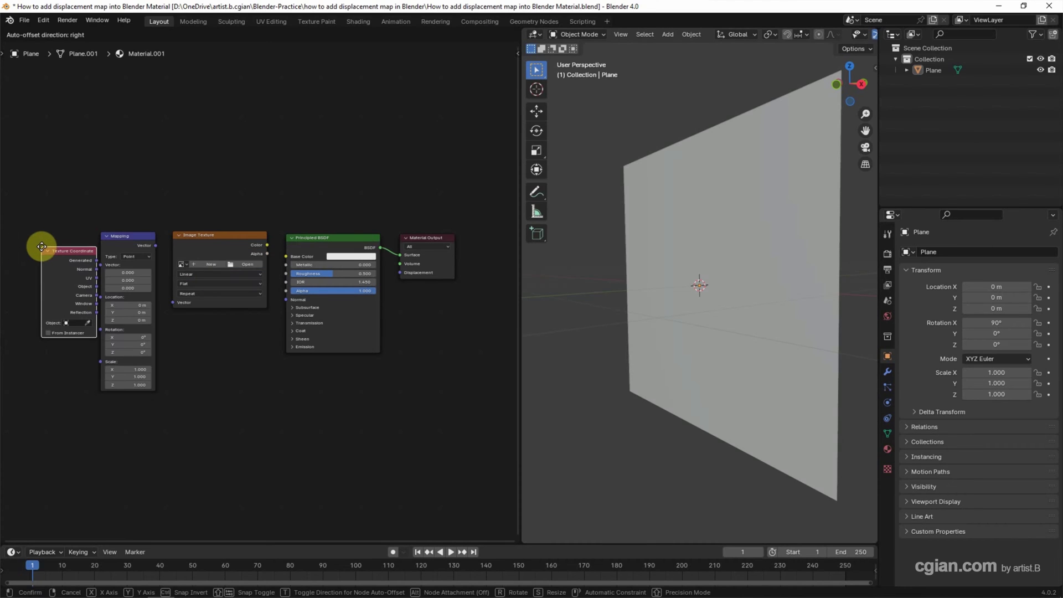
click(30, 235)
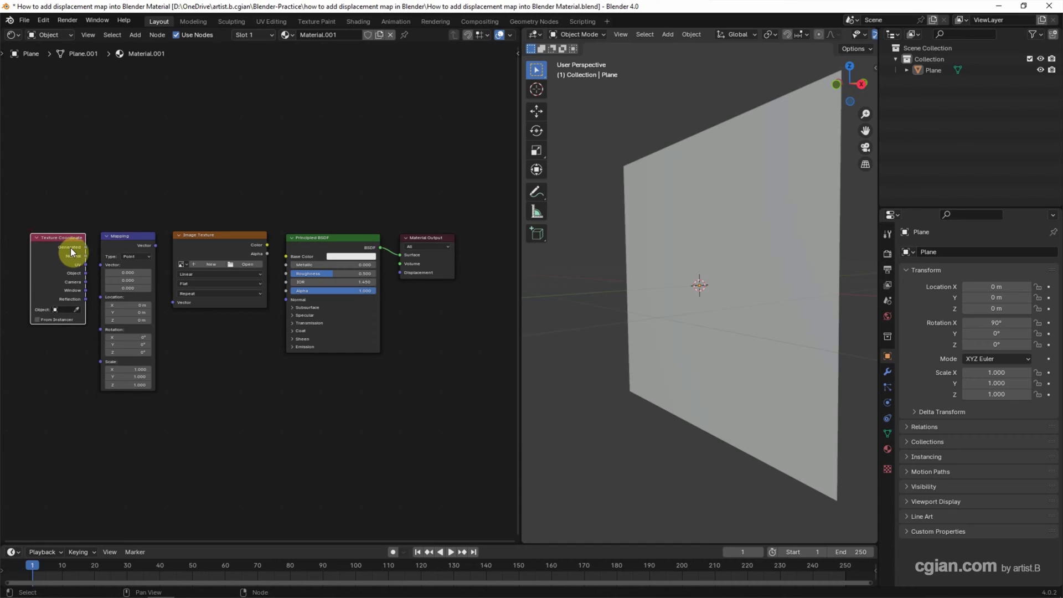
Link Texture Coordinate to Mapping to Image Texture, and Color to Base Color.
drag(84, 247, 98, 267)
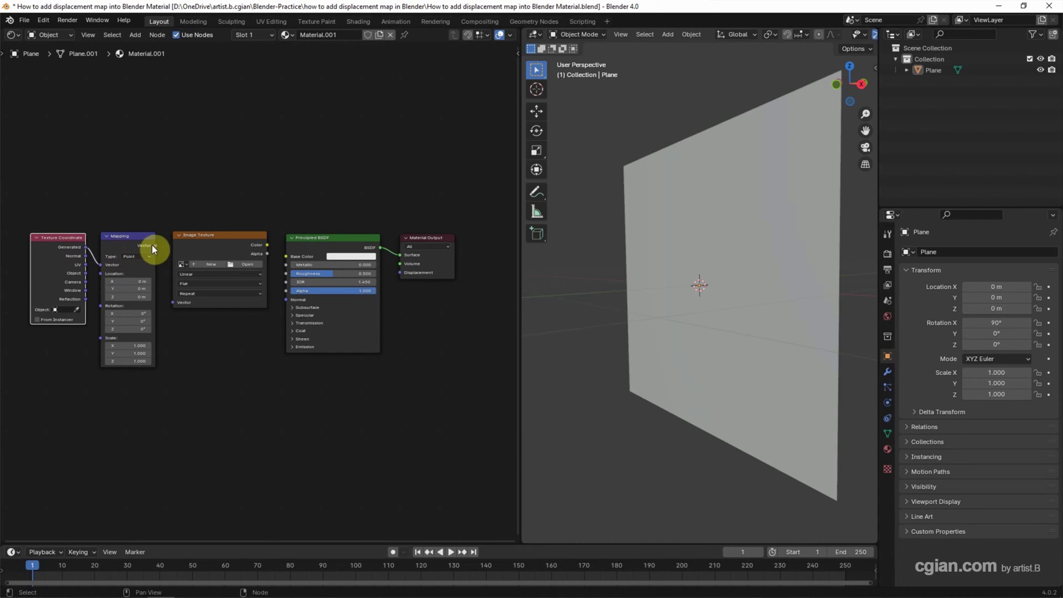
drag(154, 247, 170, 301)
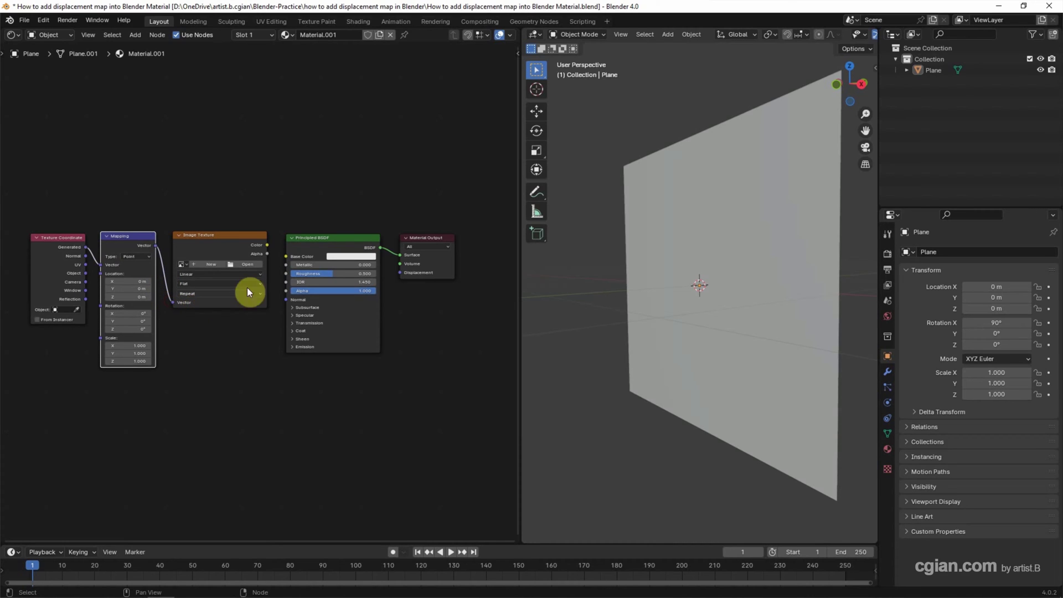
click(266, 245)
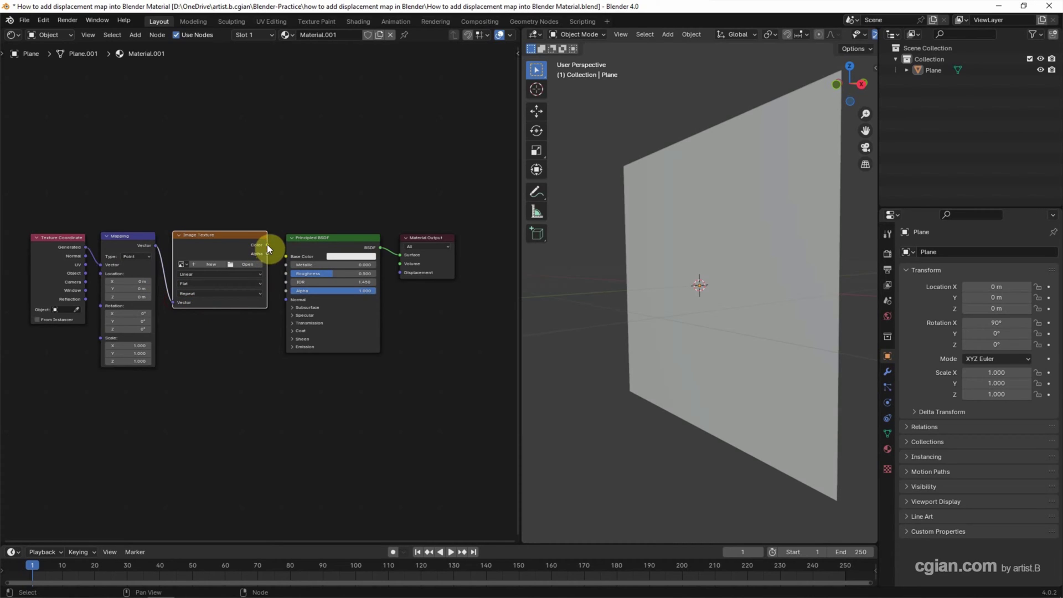
drag(267, 244, 287, 256)
Load brick-albedo.jpg from the texture folder into the Image Texture node.
click(246, 264)
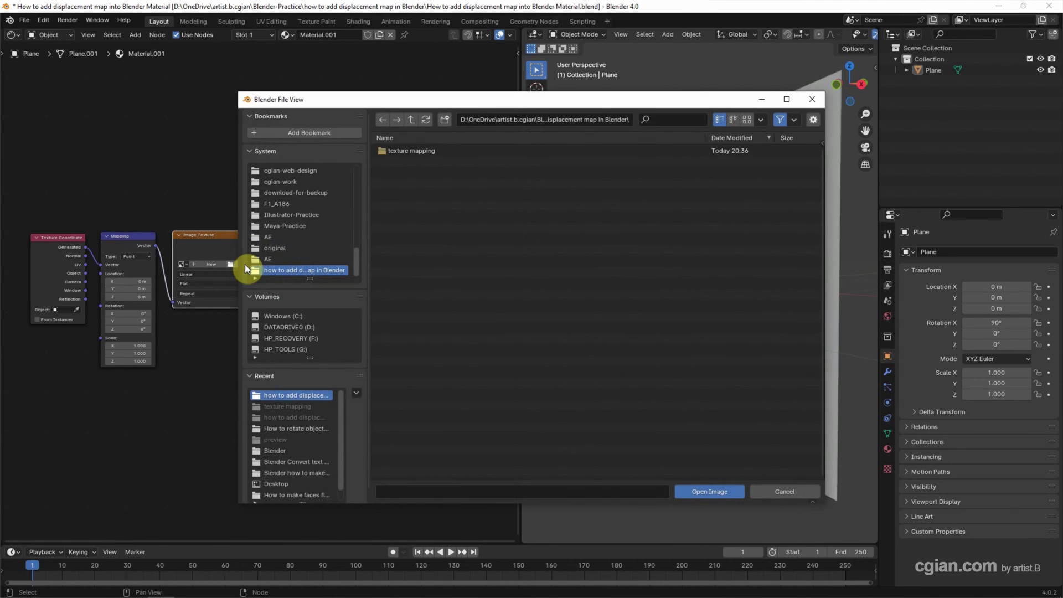
click(432, 152)
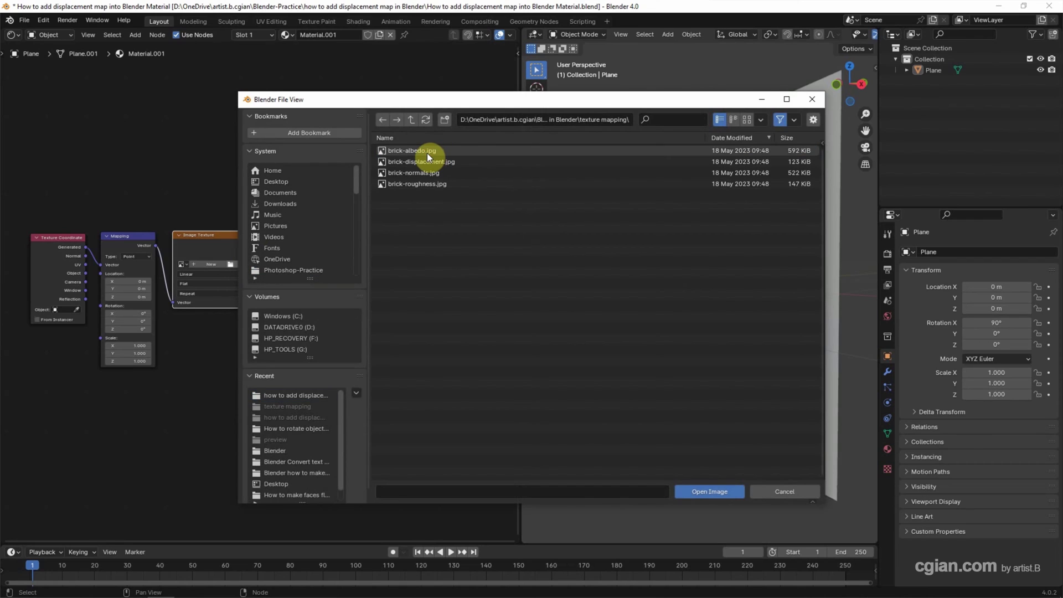
click(746, 120)
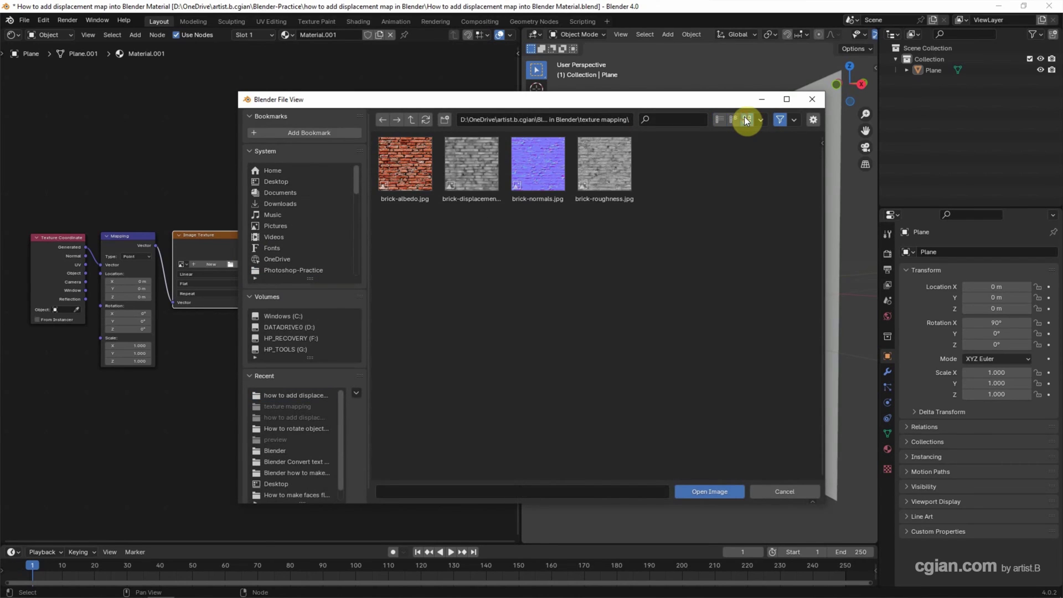
click(412, 175)
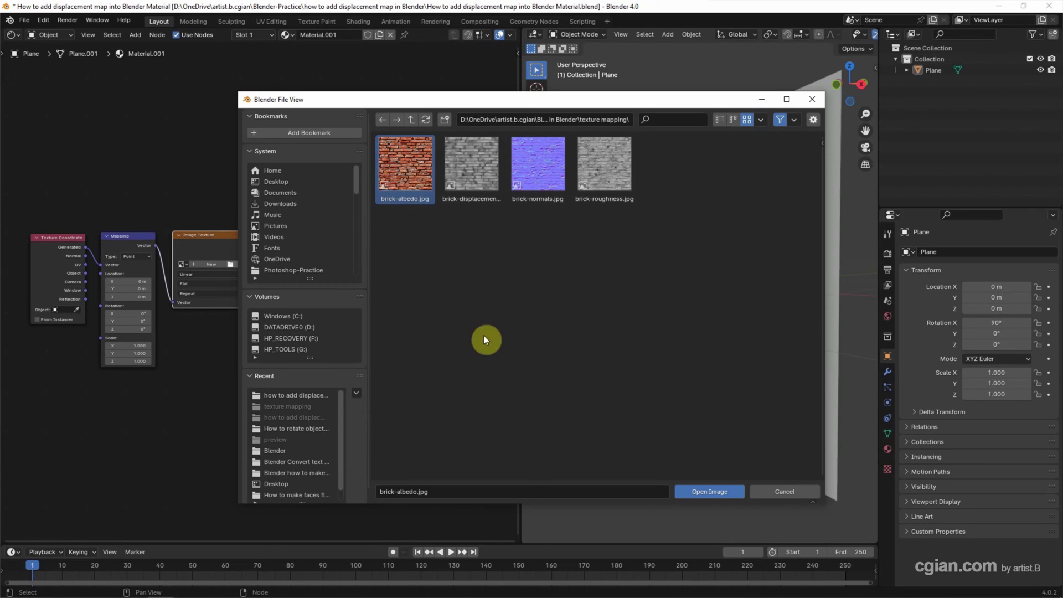
click(693, 496)
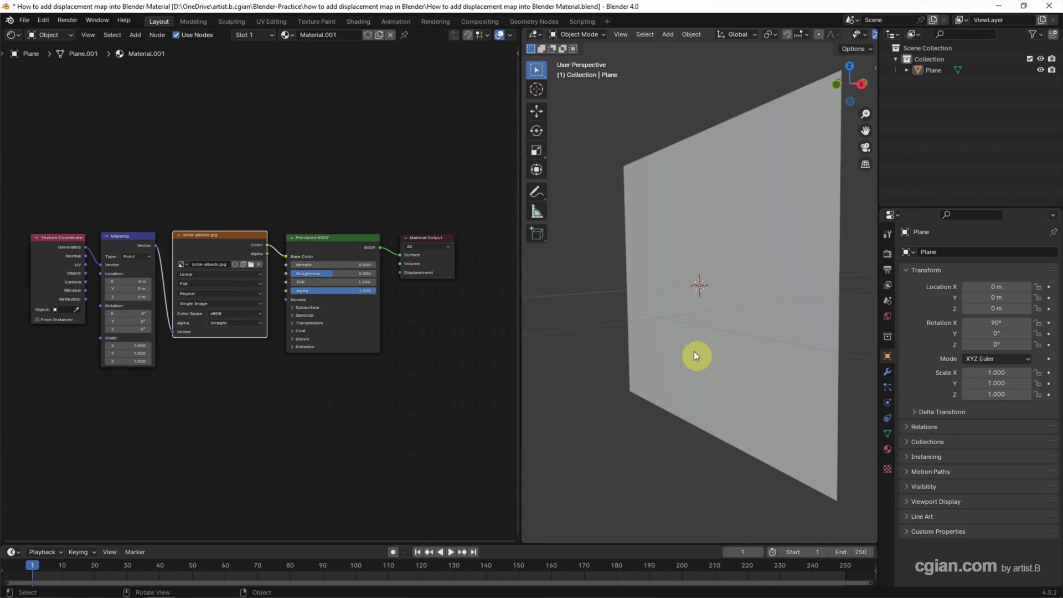
key(z)
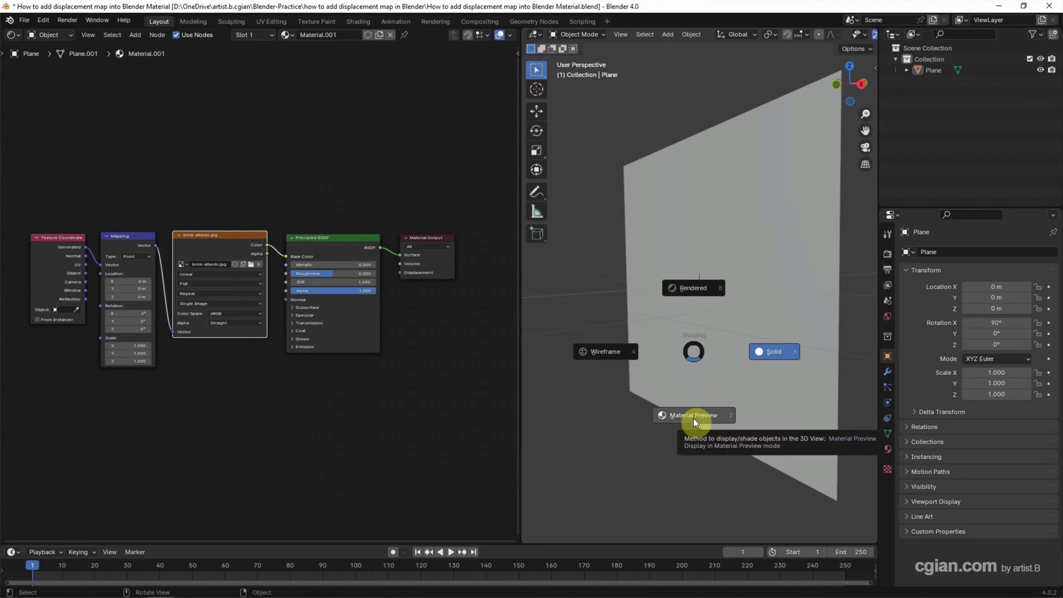
Switch the viewport to Material Preview shading and select the plane.
click(694, 418)
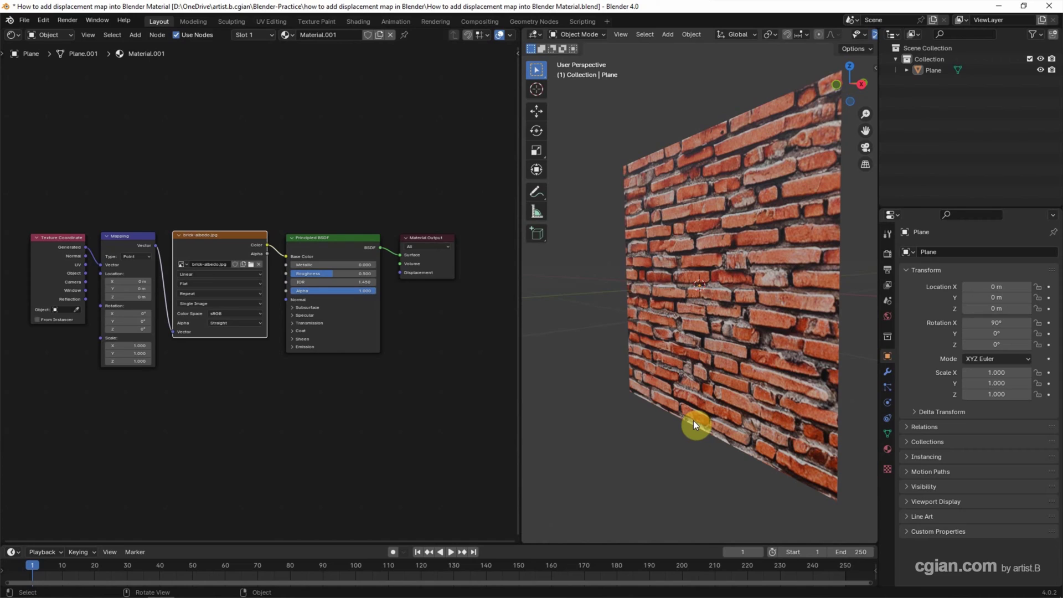
click(731, 395)
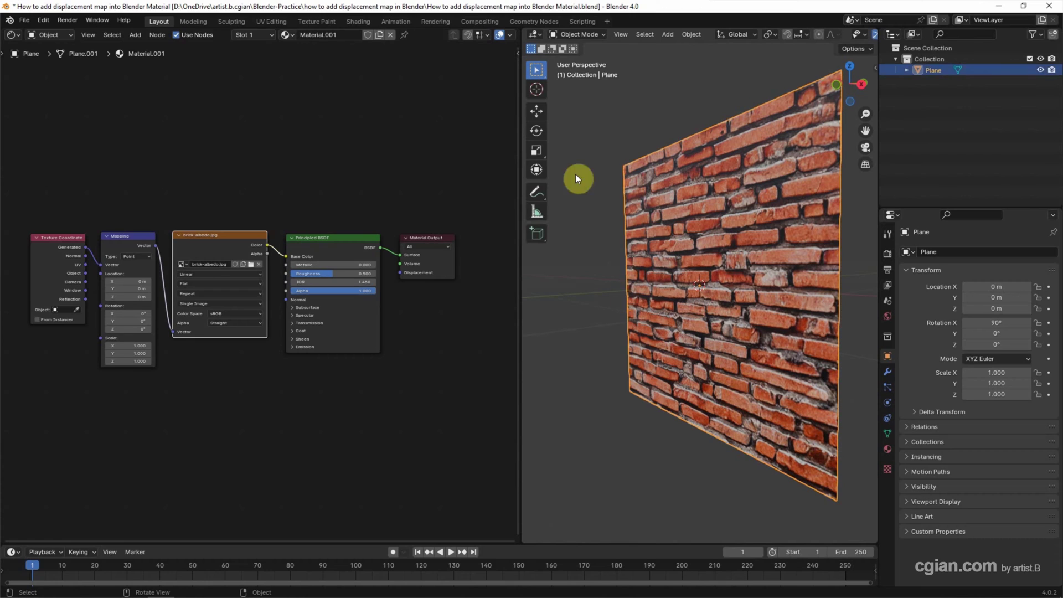
Subdivide the plane in Edit Mode with 50 cuts, then return to Object Mode.
click(579, 34)
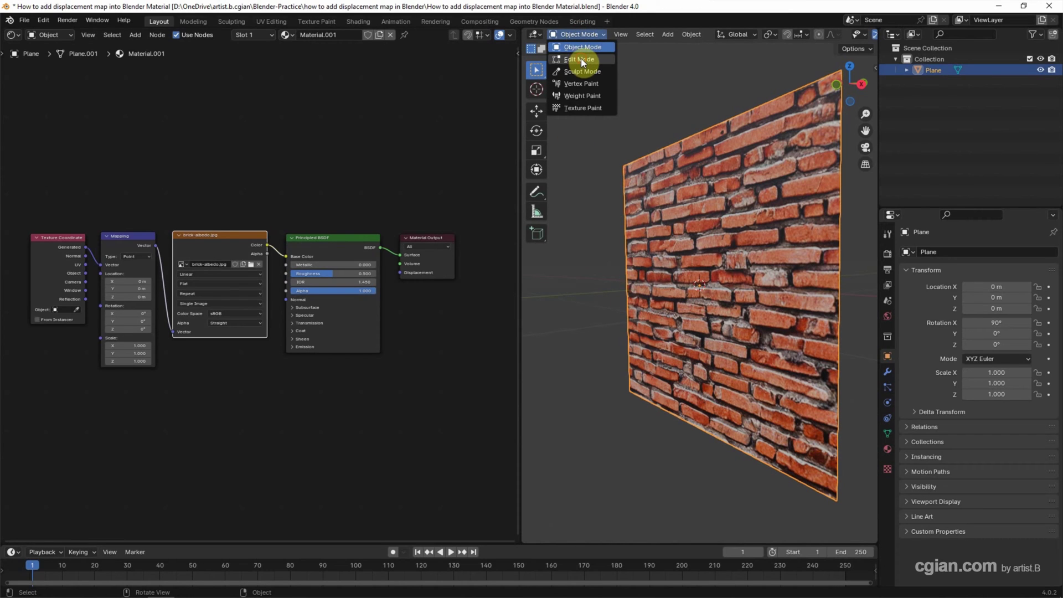
click(581, 59)
key(ctrl+v)
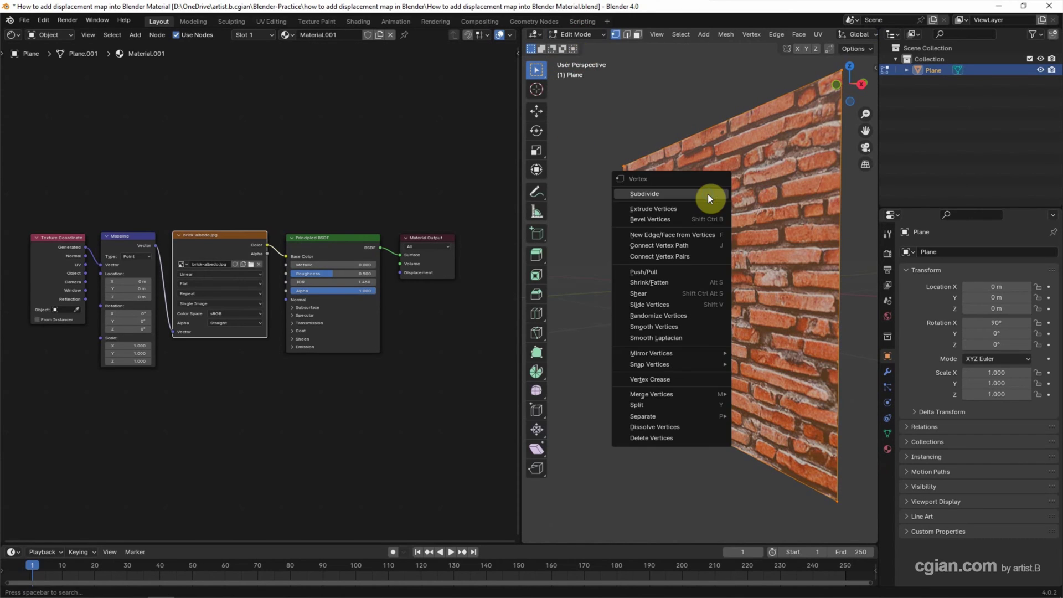
click(651, 192)
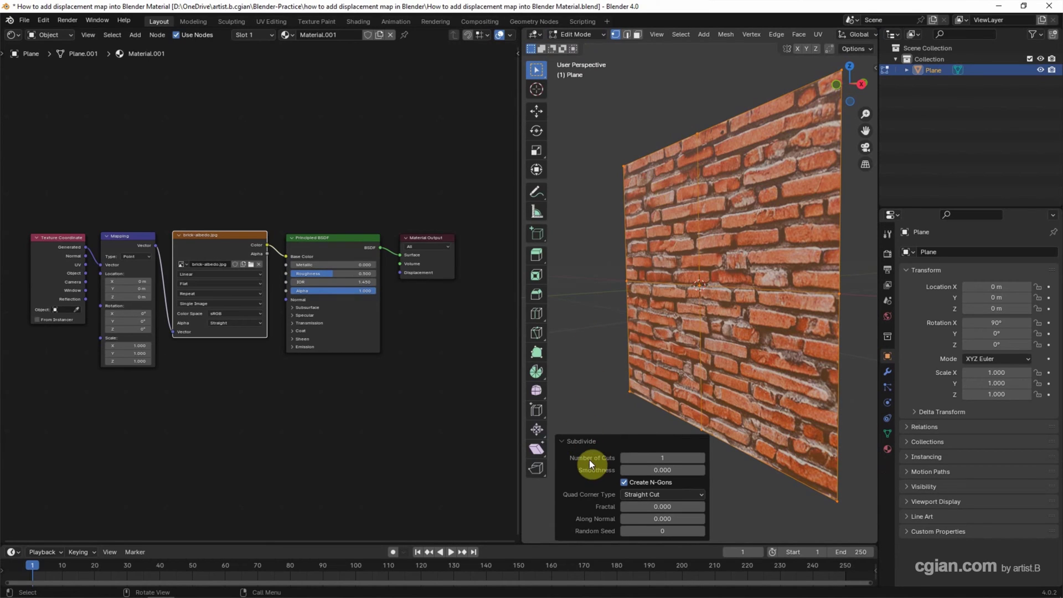
click(663, 460)
text(50)
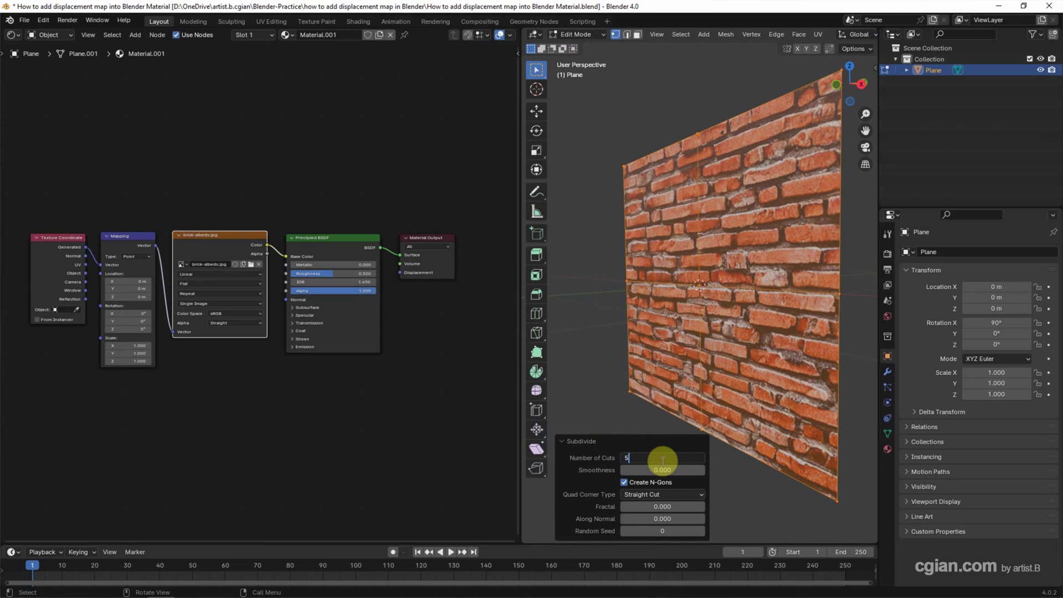
key(Return)
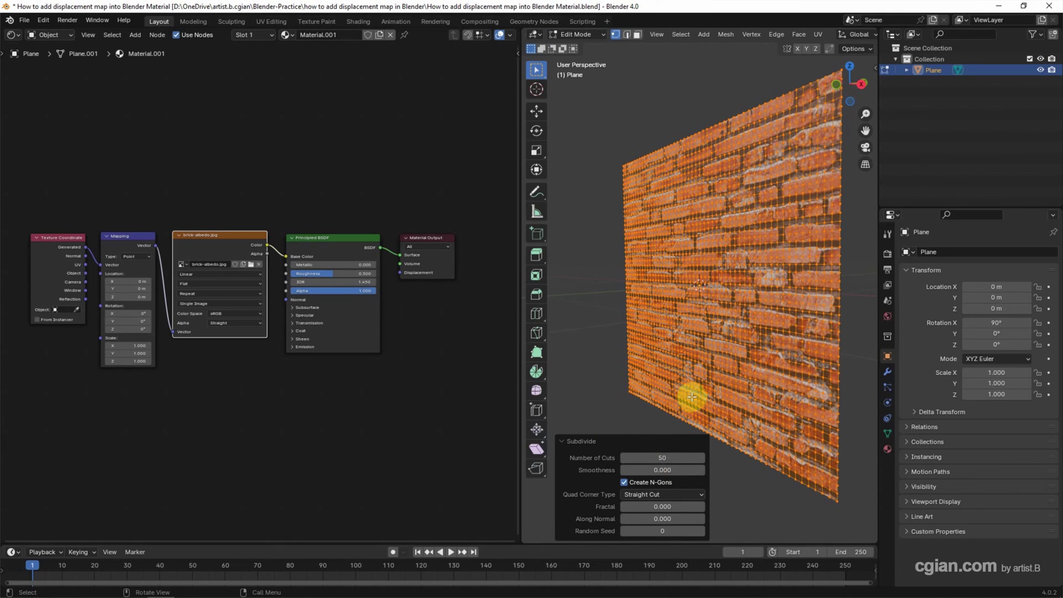
click(580, 34)
click(582, 46)
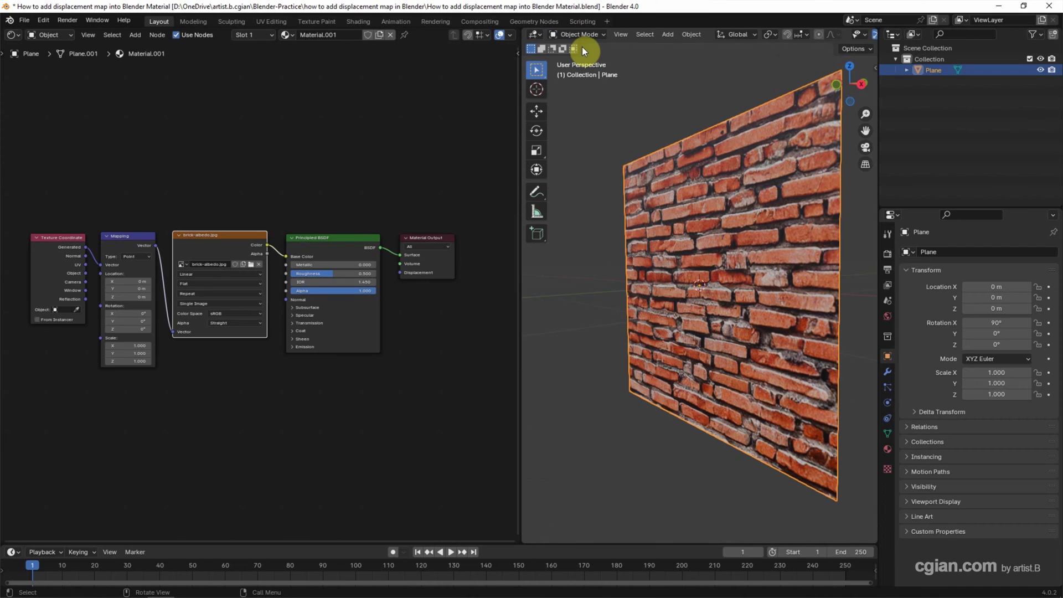
In Render Properties, choose Cycles as render engine and Experimental as feature set.
click(887, 254)
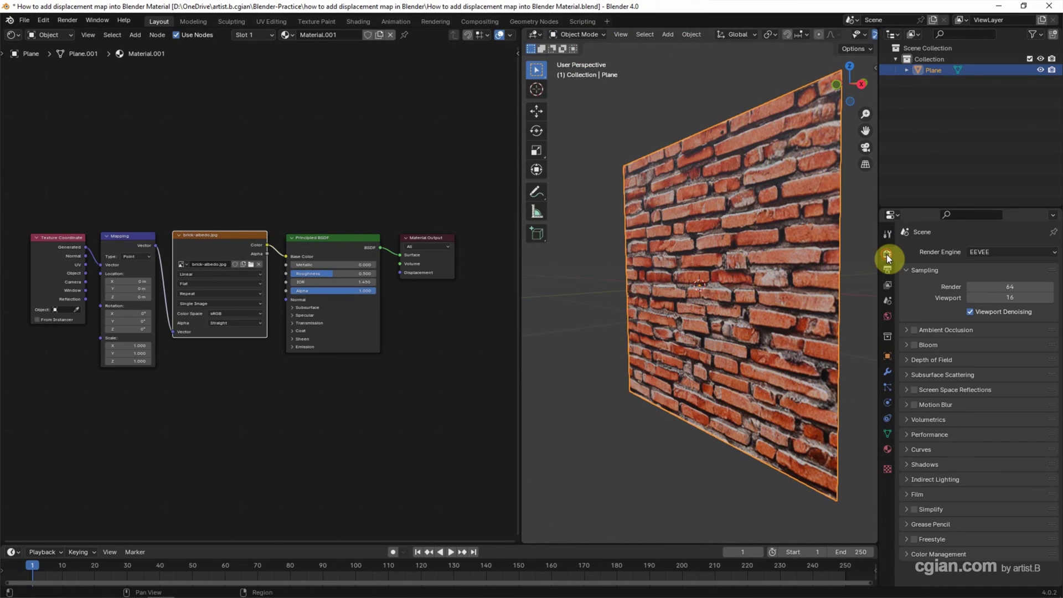
click(985, 252)
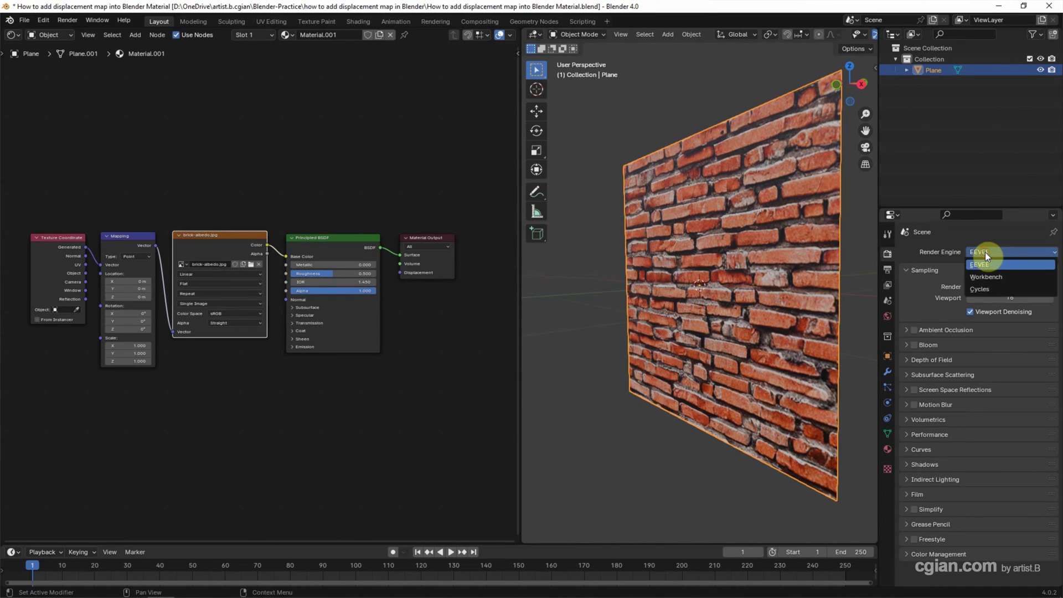
click(990, 288)
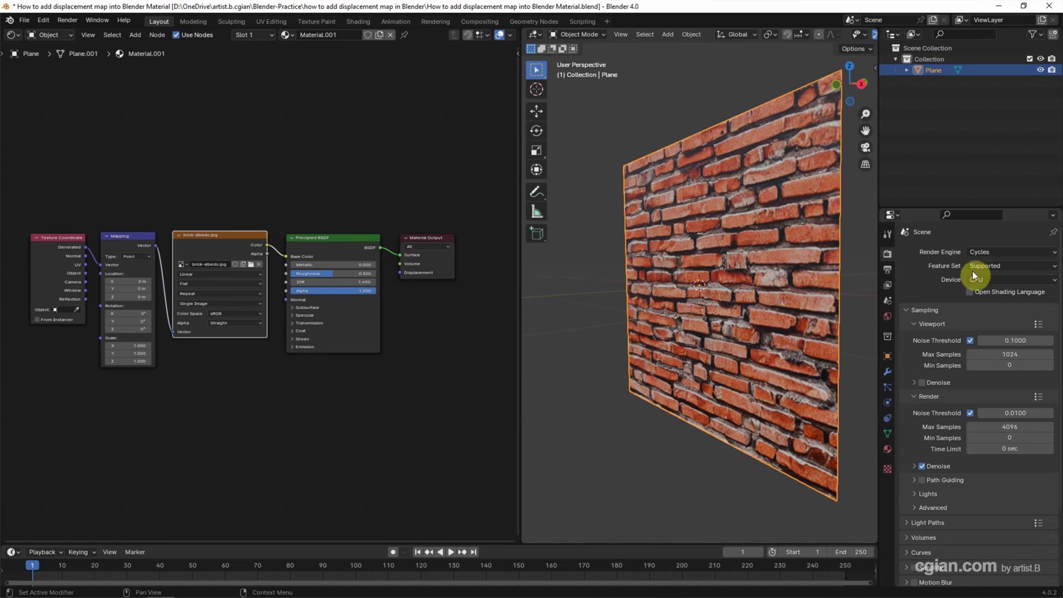
click(989, 265)
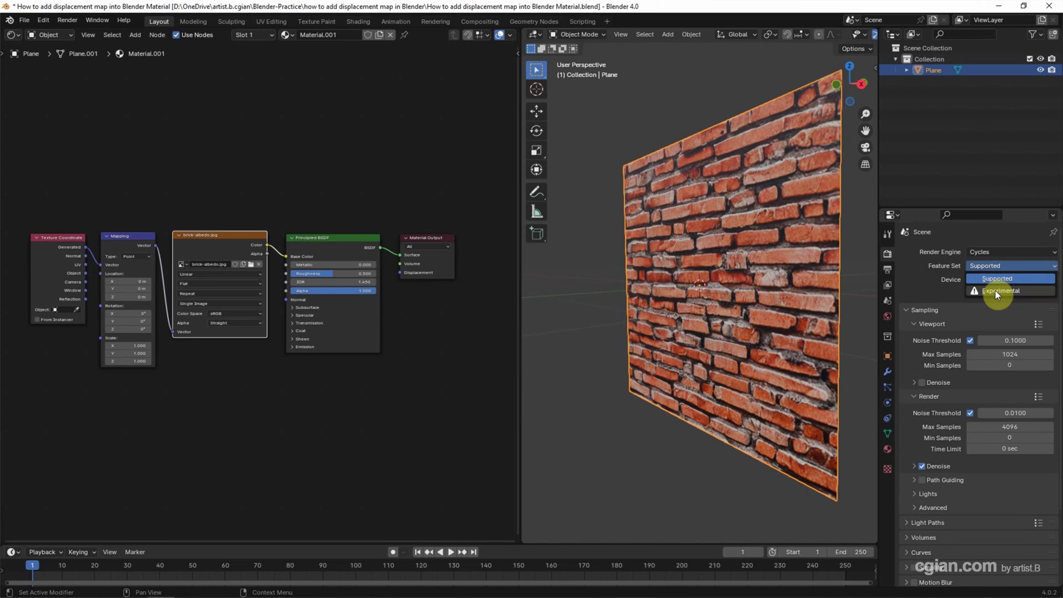
click(996, 291)
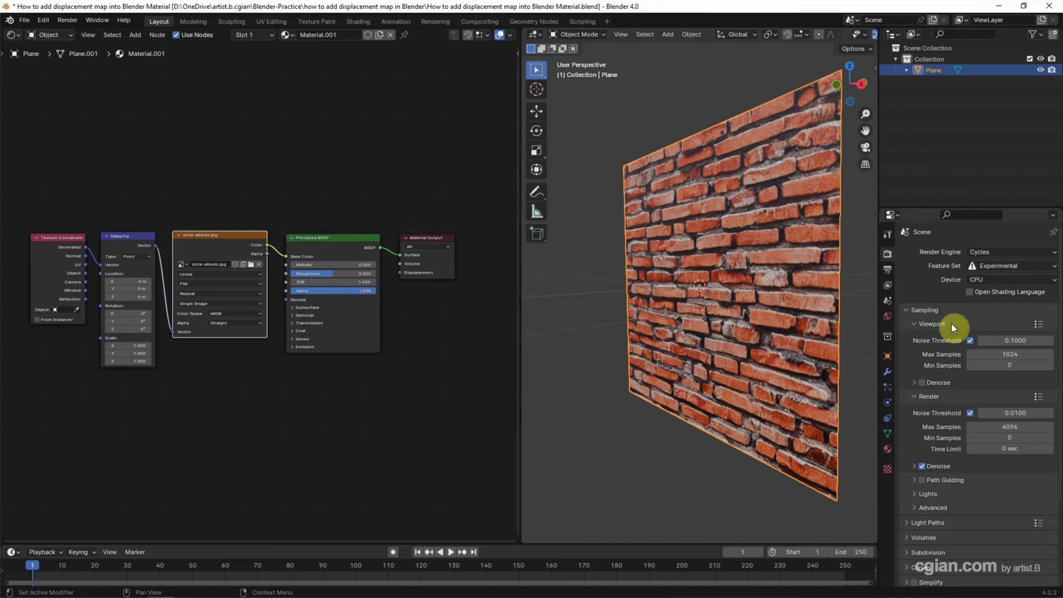
Set the material's Surface Displacement to Displacement and Bump via the sidebar Options.
click(516, 56)
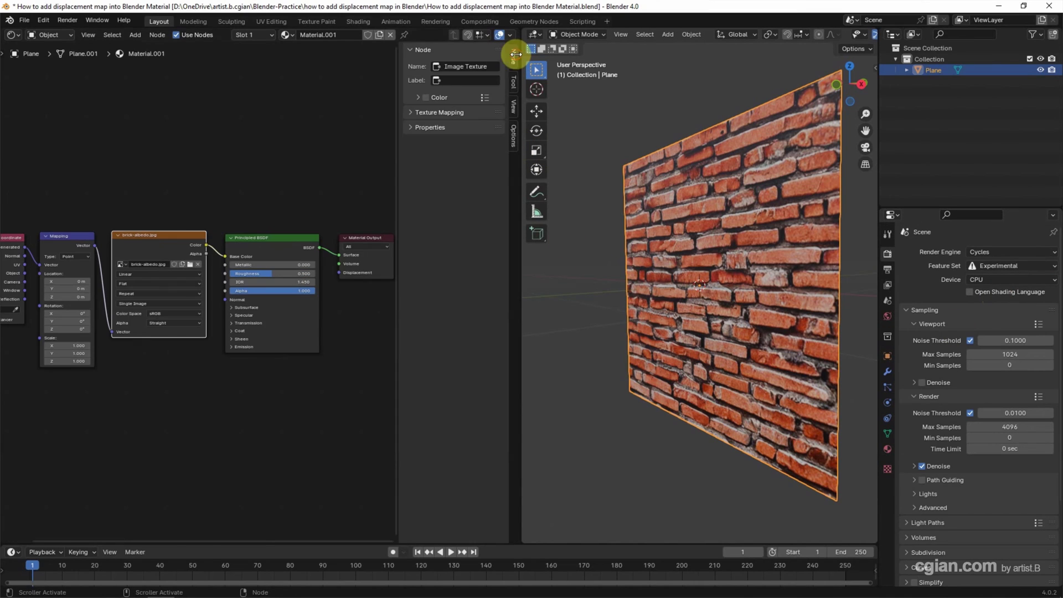
drag(400, 130, 337, 133)
click(515, 137)
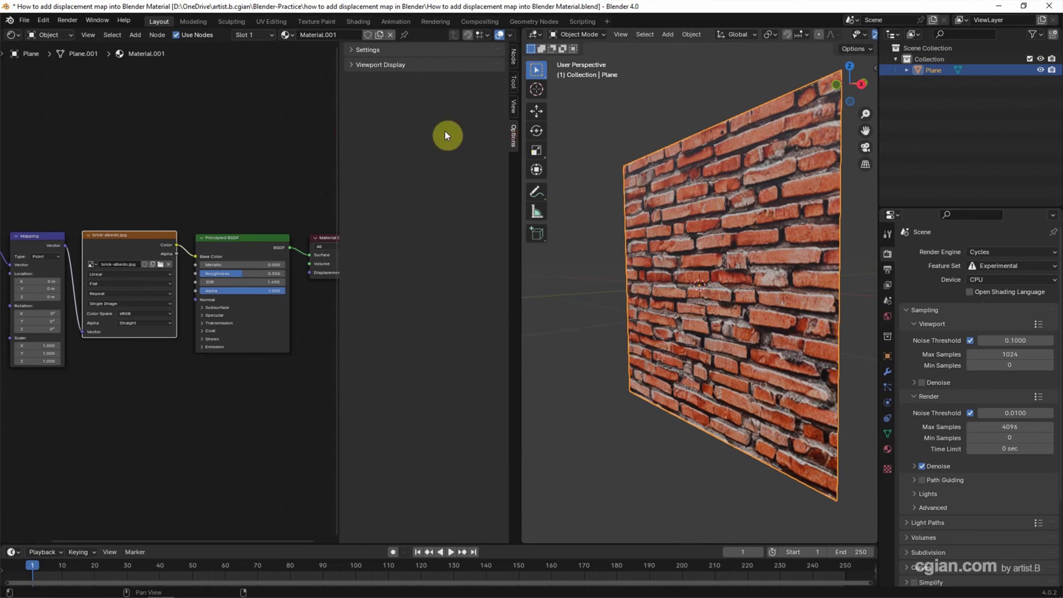
click(353, 48)
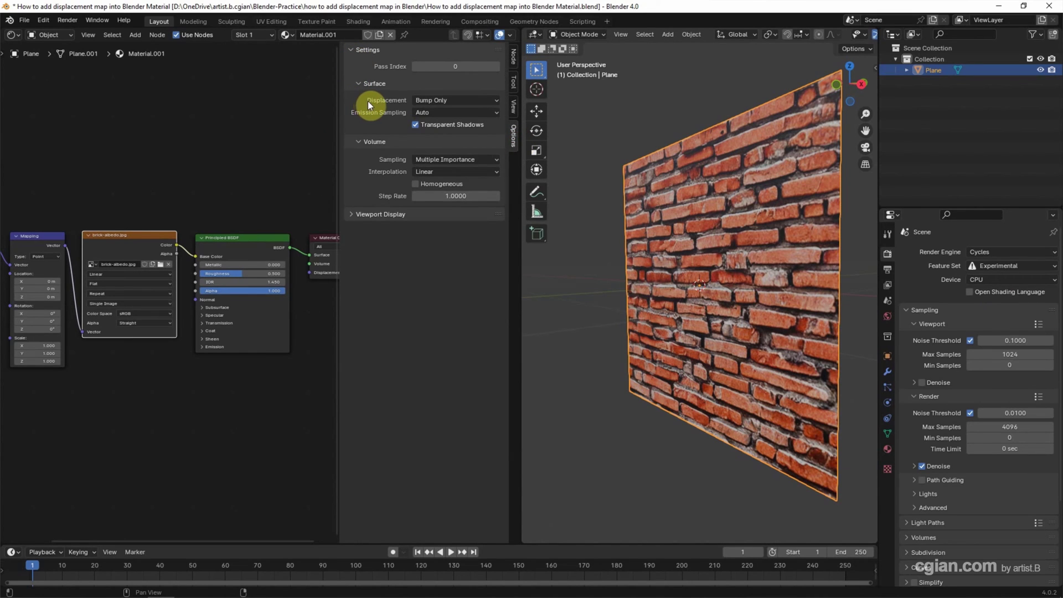
click(422, 99)
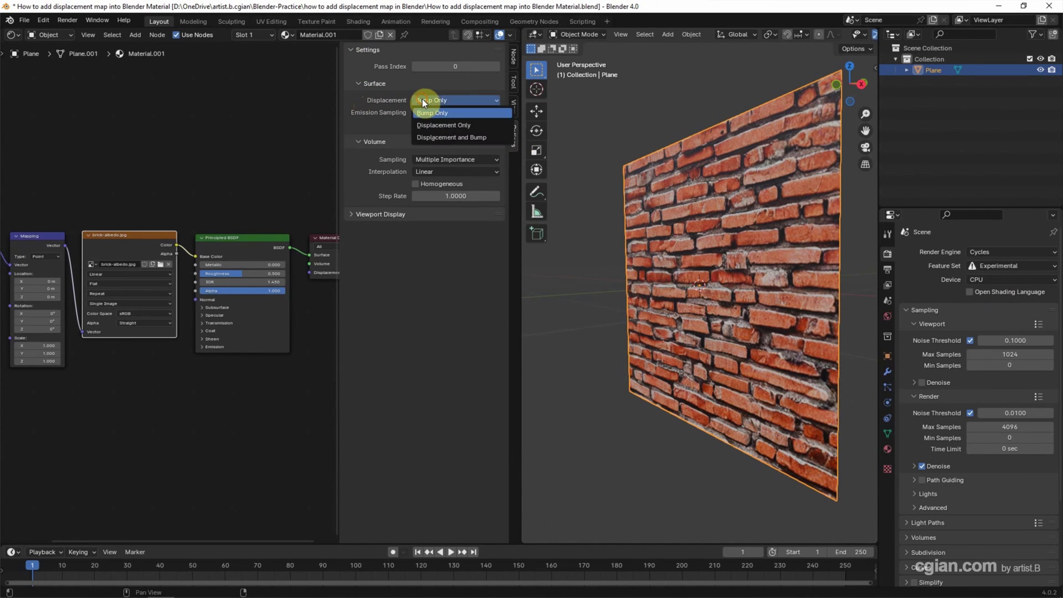
click(430, 137)
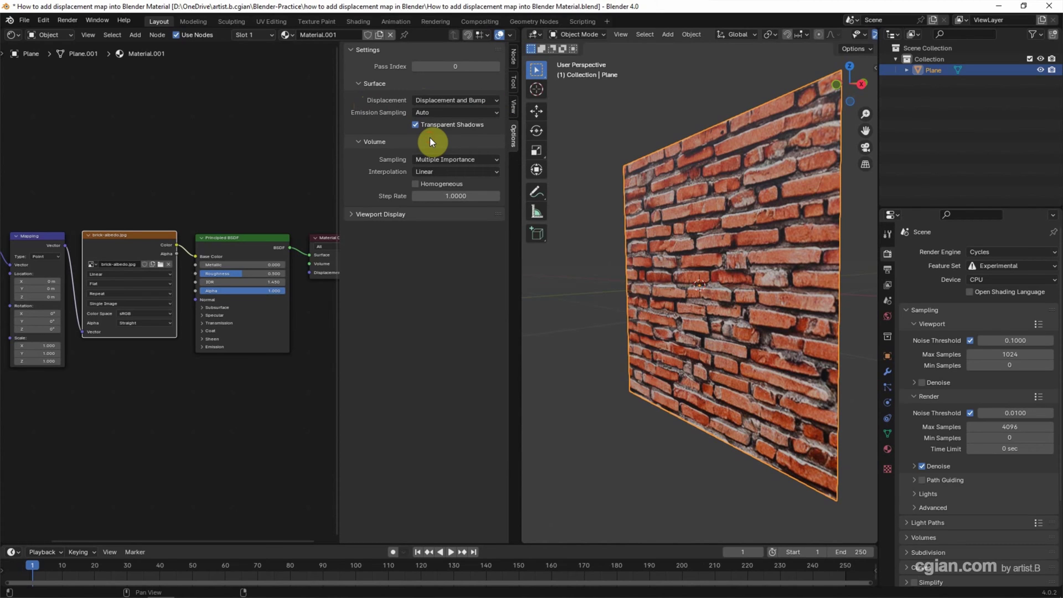
drag(343, 136, 542, 148)
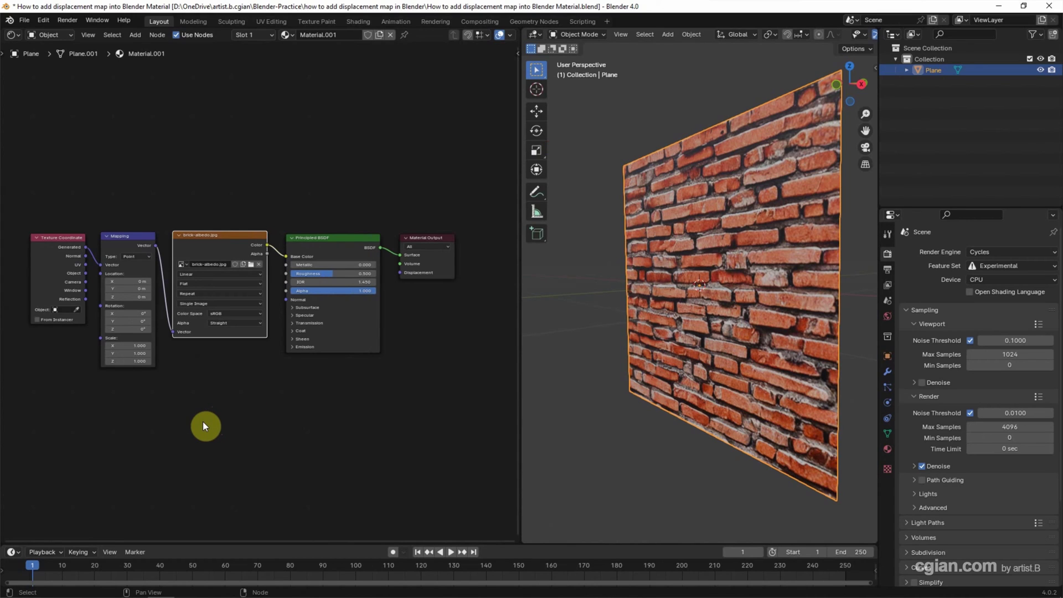
Add an empty Image Texture node and a Displacement node below the shader.
key(shift+a)
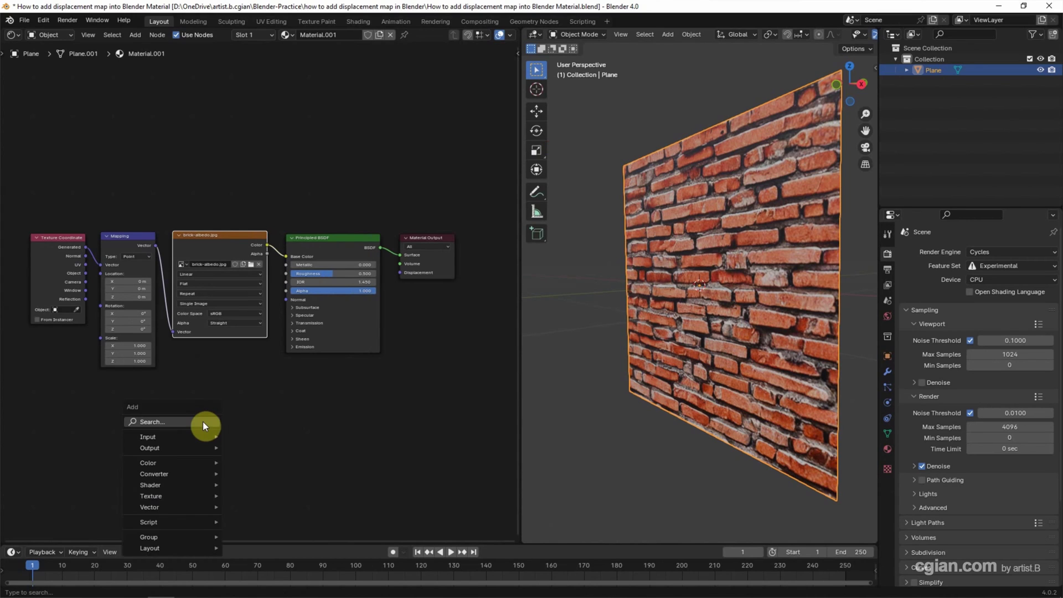
click(204, 423)
text(im)
key(Return)
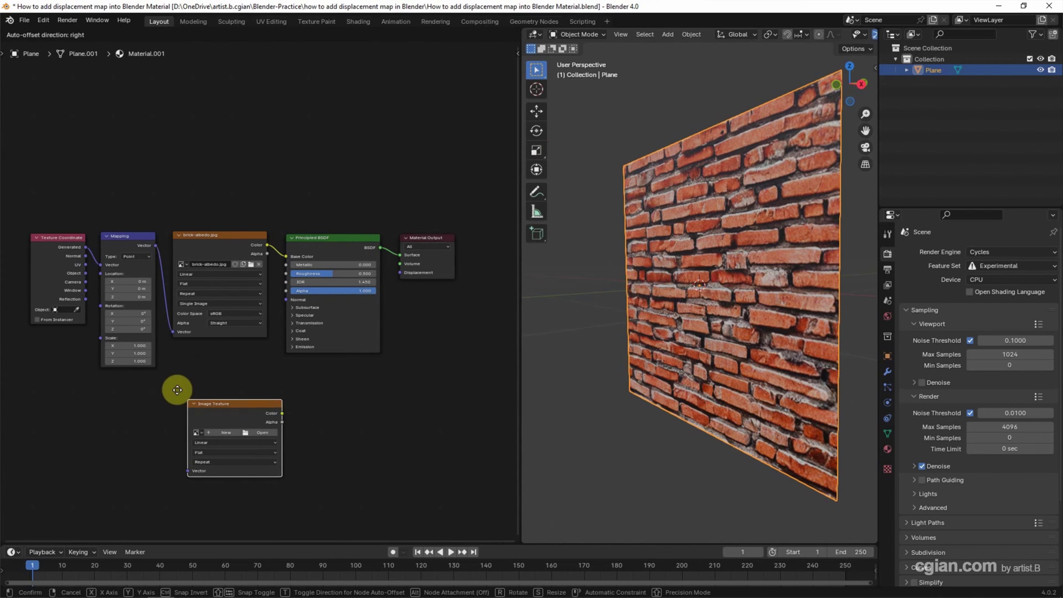
click(189, 398)
key(shift+a)
click(354, 438)
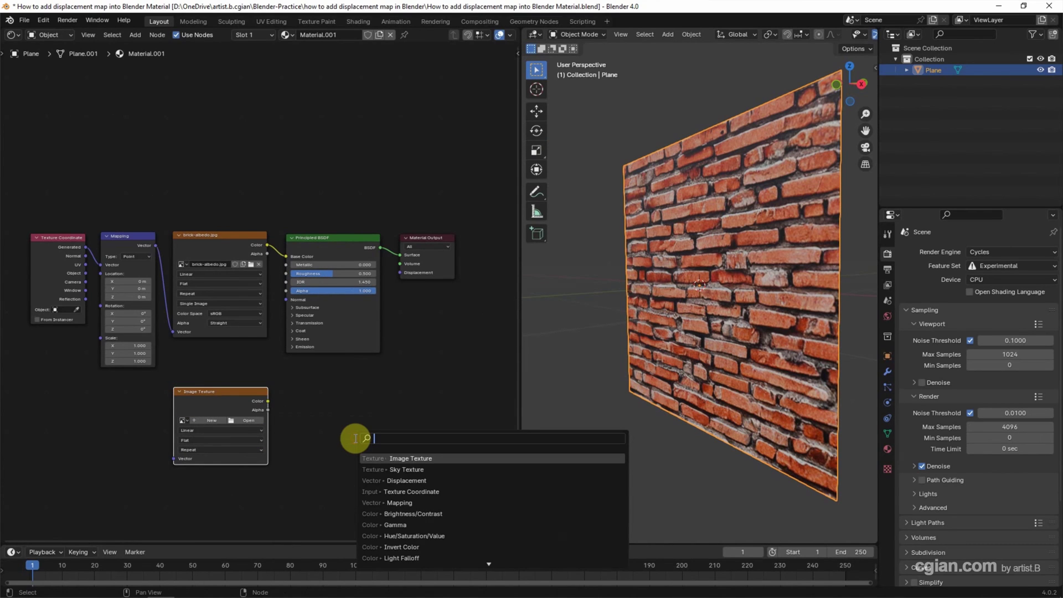
text(displ)
key(Return)
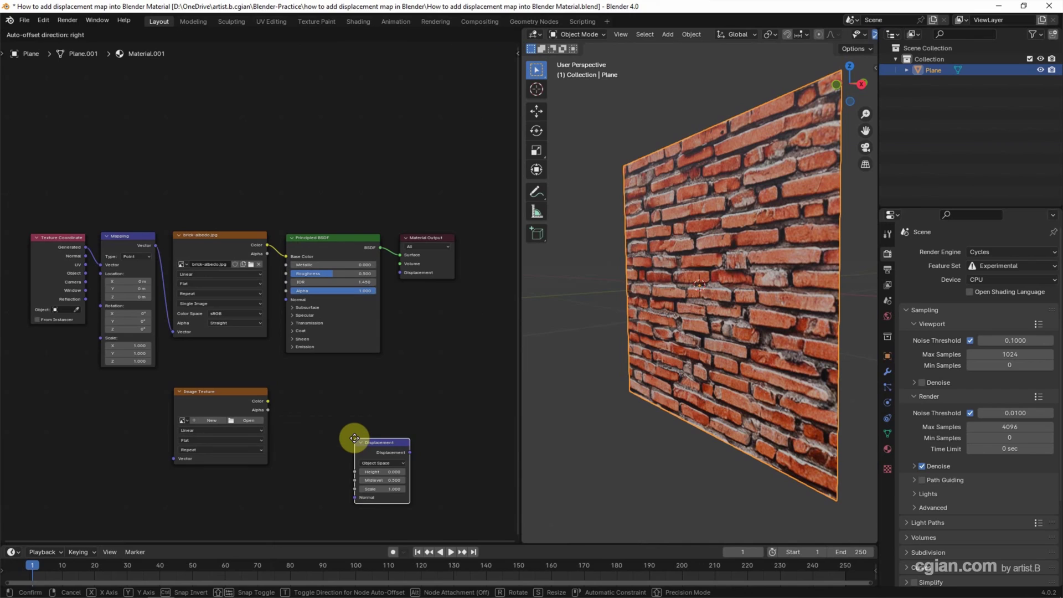
click(315, 388)
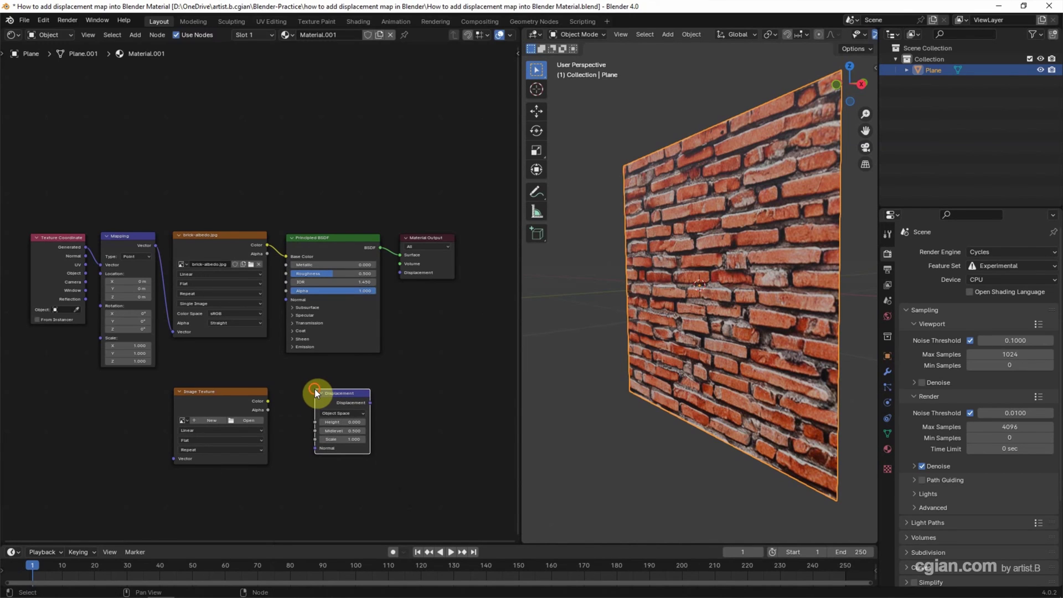
Link image Color to Displacement Height, and Displacement into the Material Output.
drag(267, 400, 272, 400)
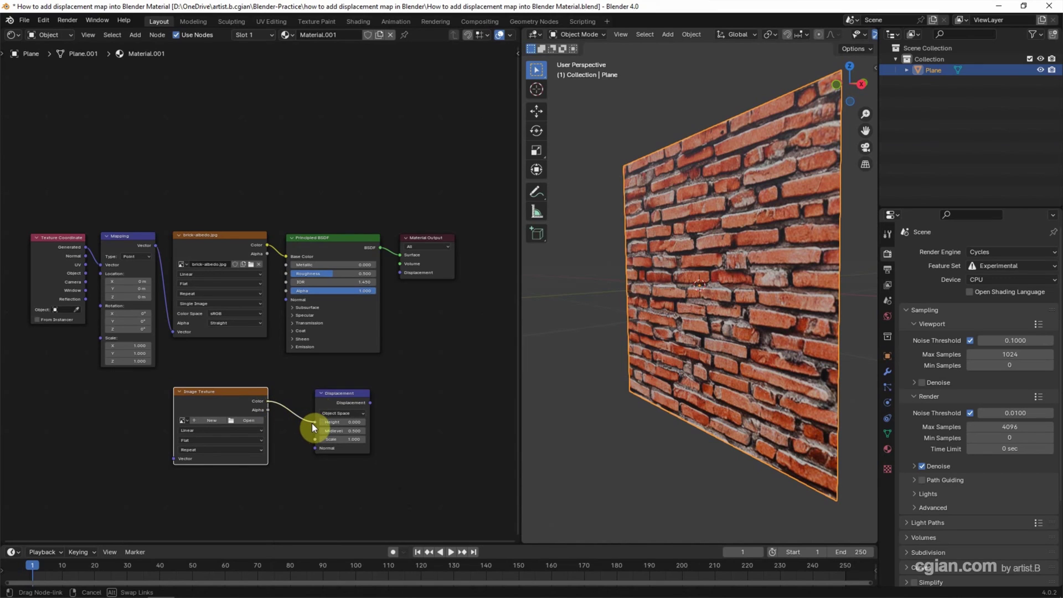
drag(312, 423, 313, 423)
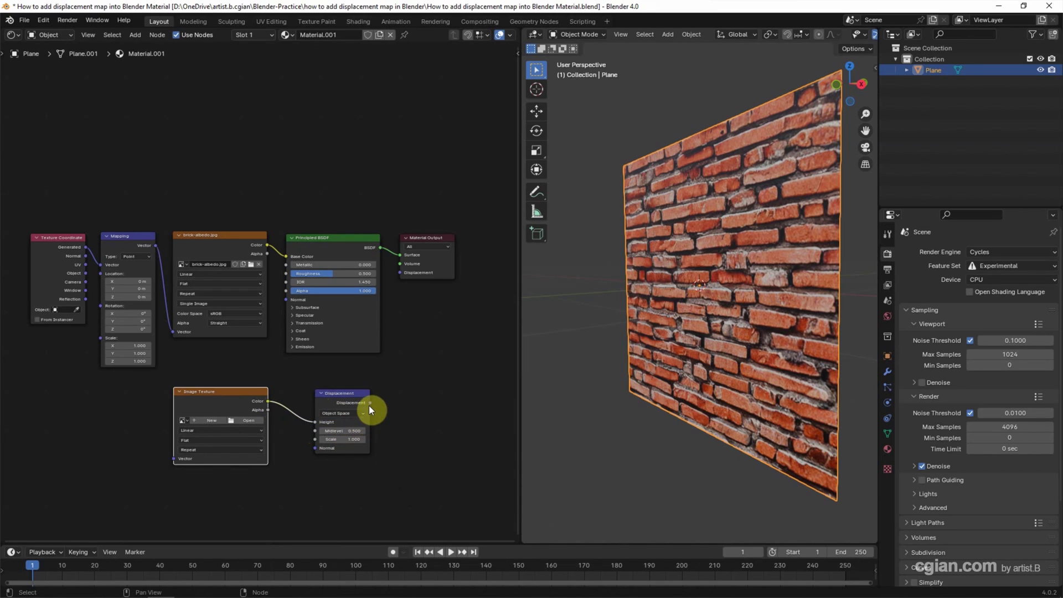
drag(370, 402, 380, 400)
mouse_move(412, 318)
mouse_down()
mouse_move(397, 277)
mouse_move(442, 273)
mouse_up()
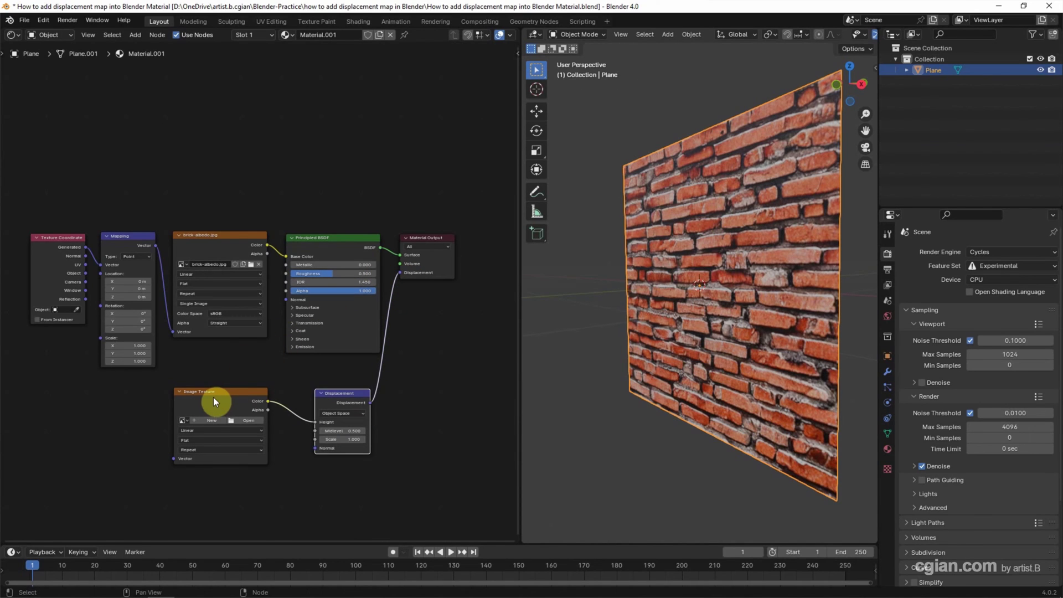
Load brick-displacement.jpg from the texture folder into the lower Image Texture node.
click(240, 419)
double_click(403, 181)
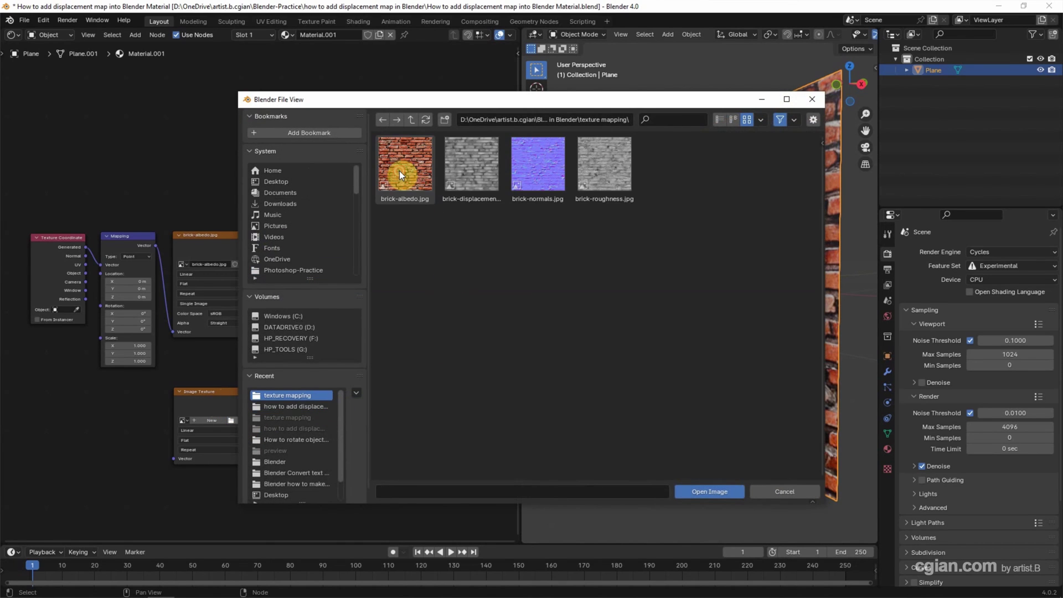
click(471, 164)
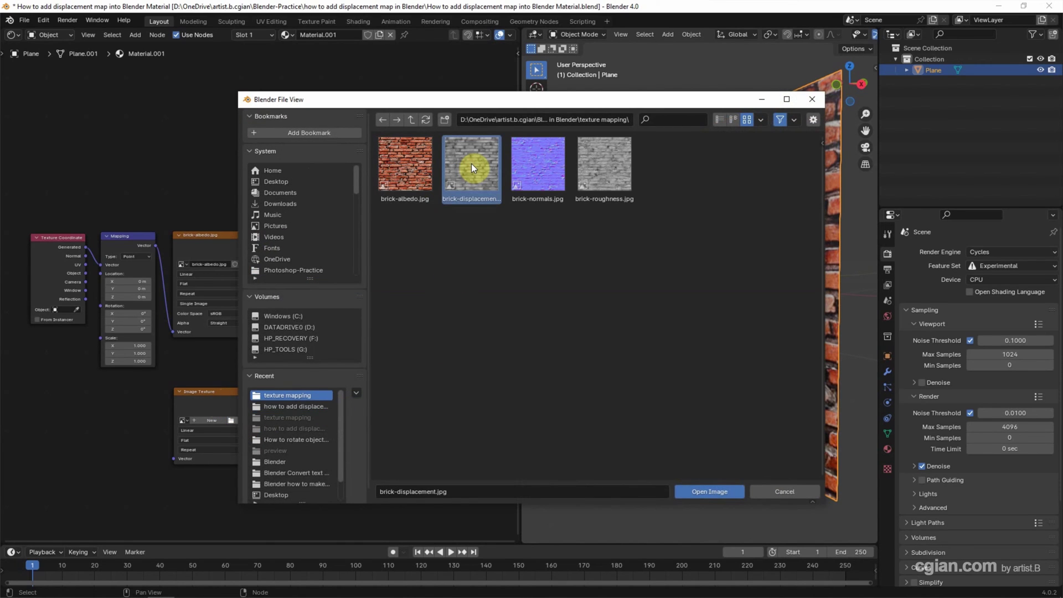
click(691, 489)
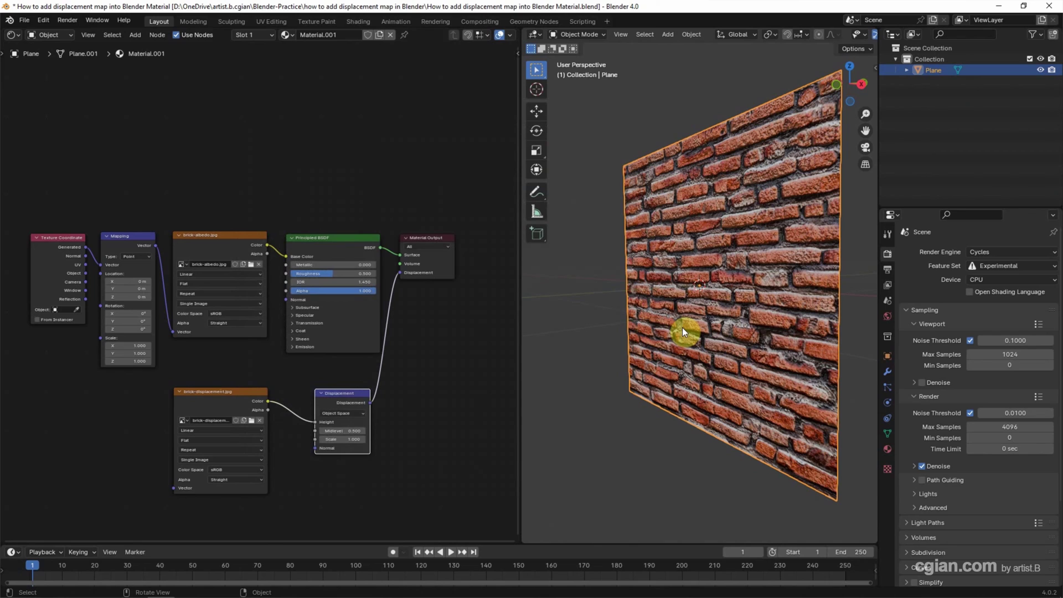
key(z)
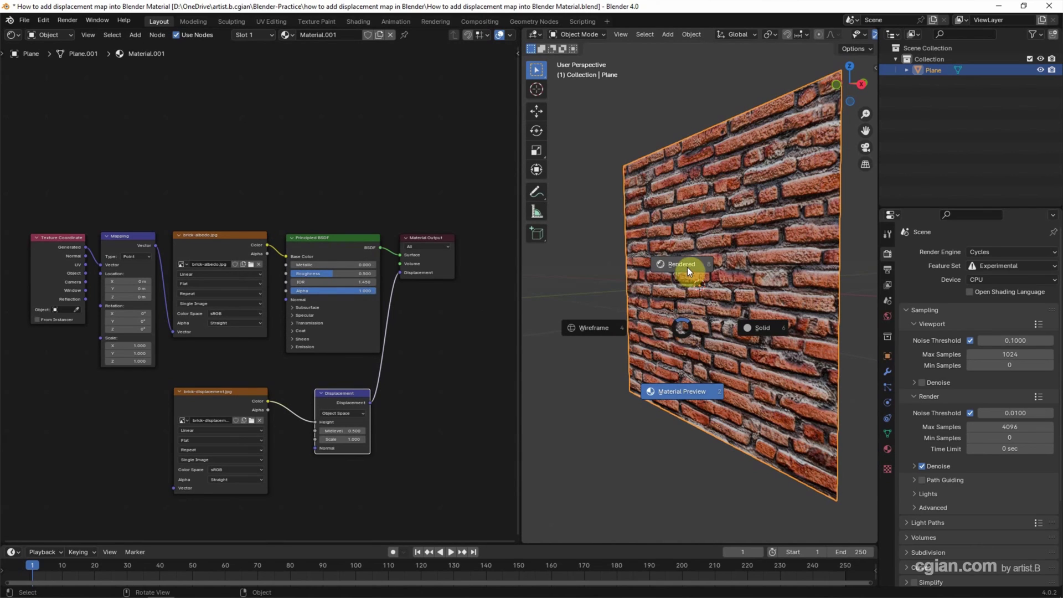
Switch the viewport to Rendered shading and show the World shader nodes.
click(687, 267)
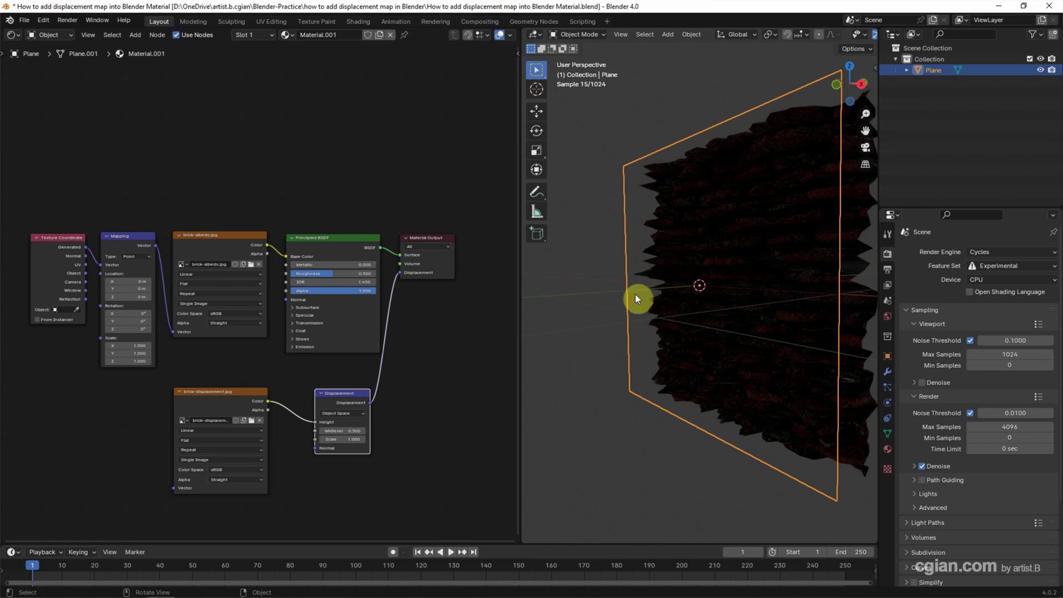
click(49, 35)
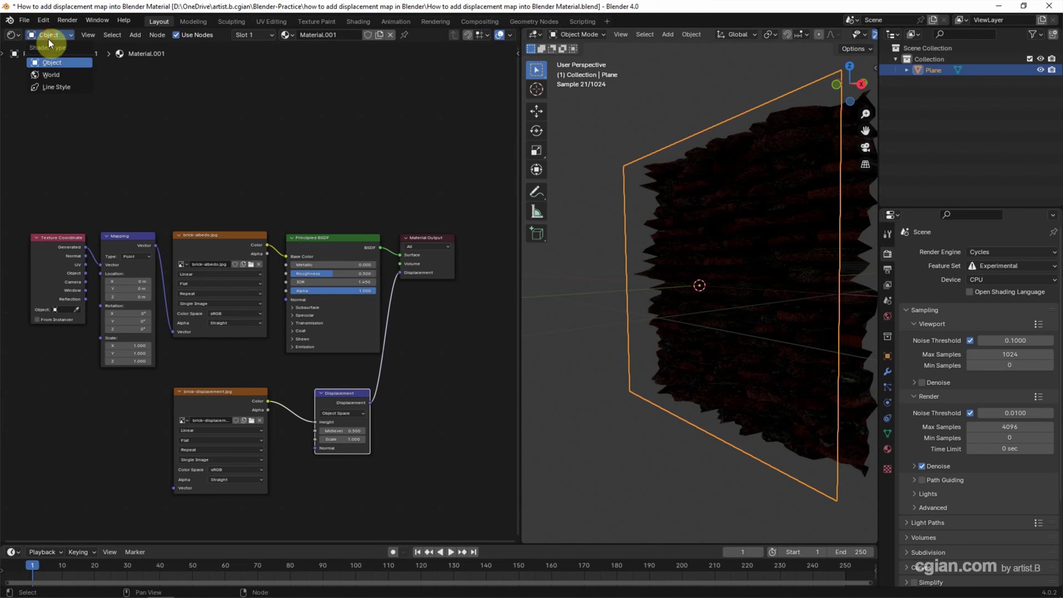
click(53, 73)
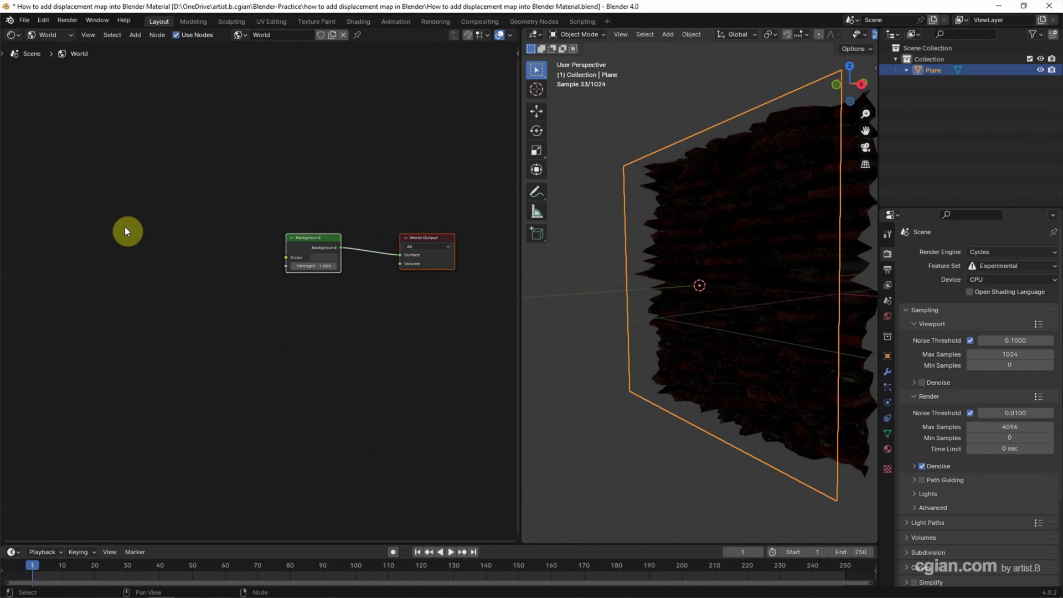
Add a Sky Texture node and connect its Color to the Background node.
key(shift+a)
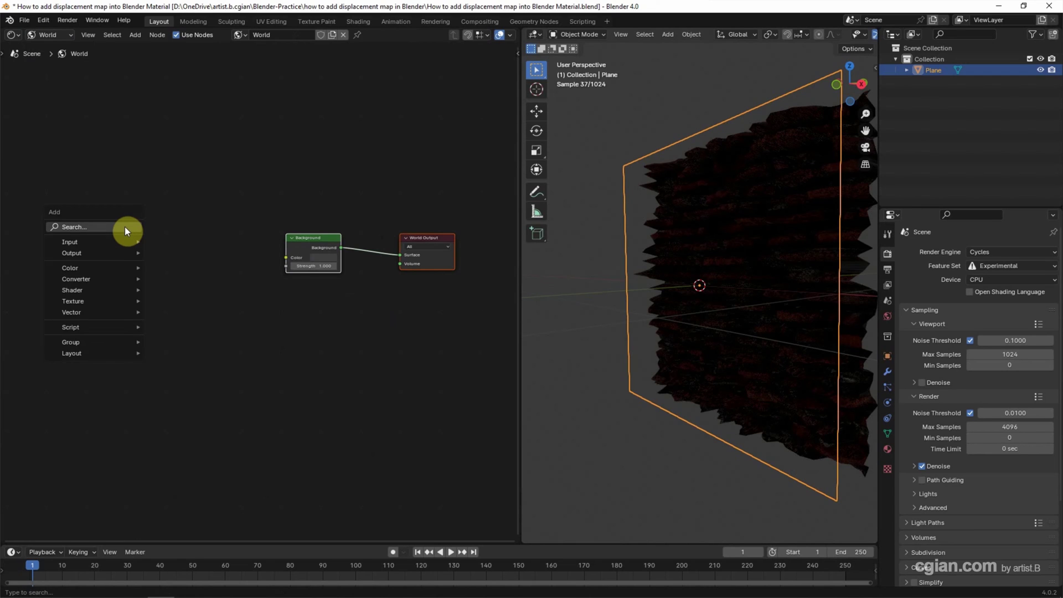
click(125, 227)
text(sky)
key(Return)
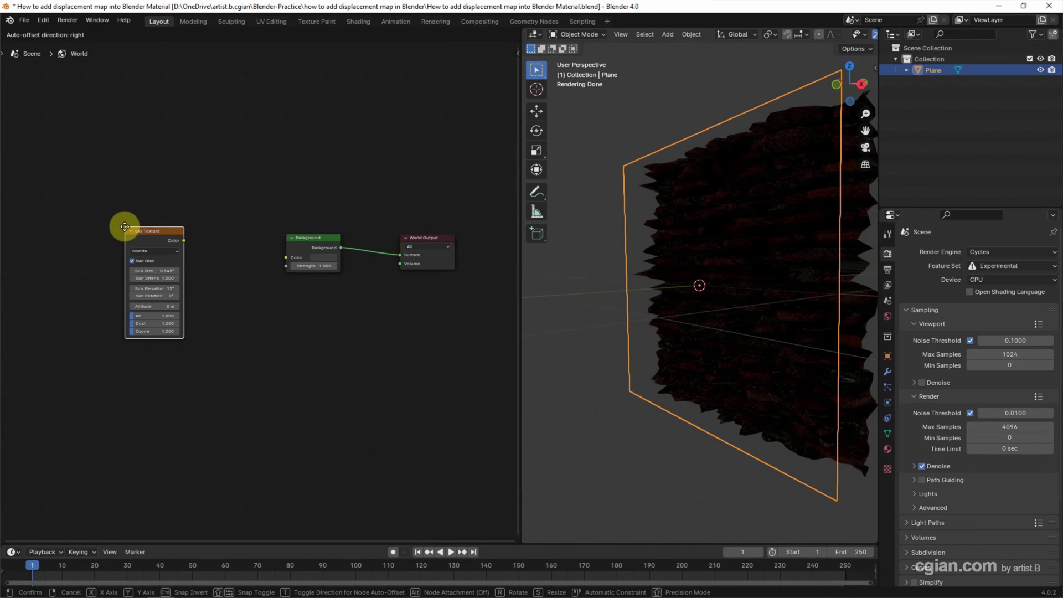
click(179, 232)
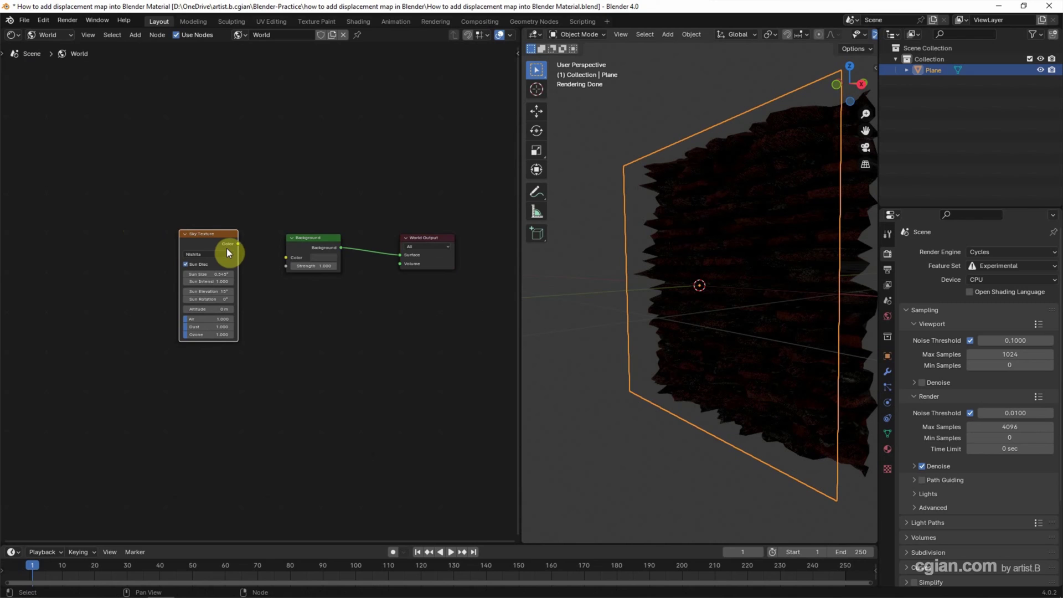
drag(237, 244, 286, 258)
Lower the background strength and set sun size 15°, elevation 30°, rotation 230°.
click(307, 266)
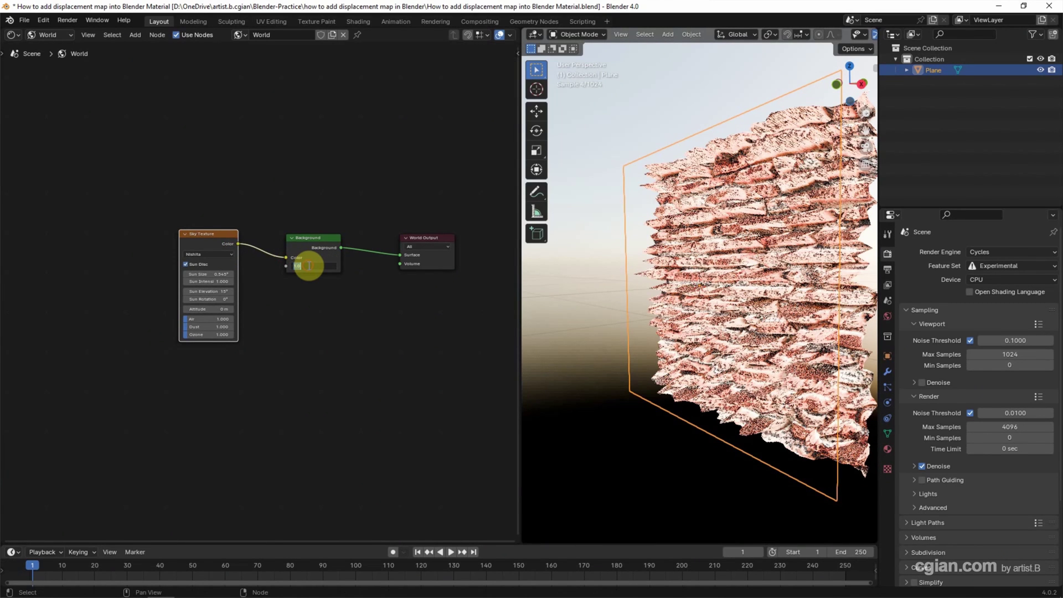
text(6)
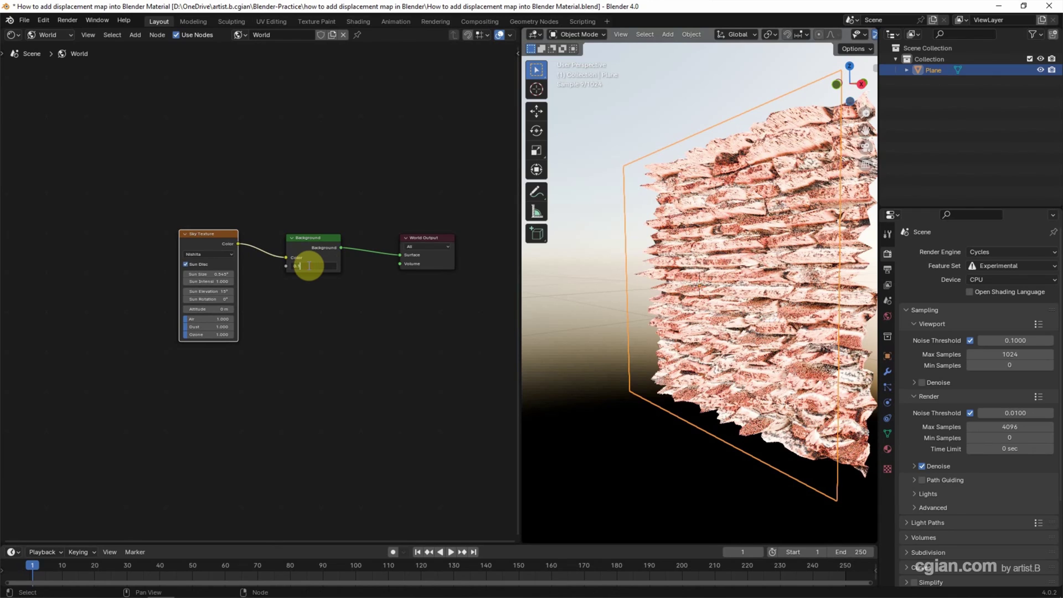
key(Return)
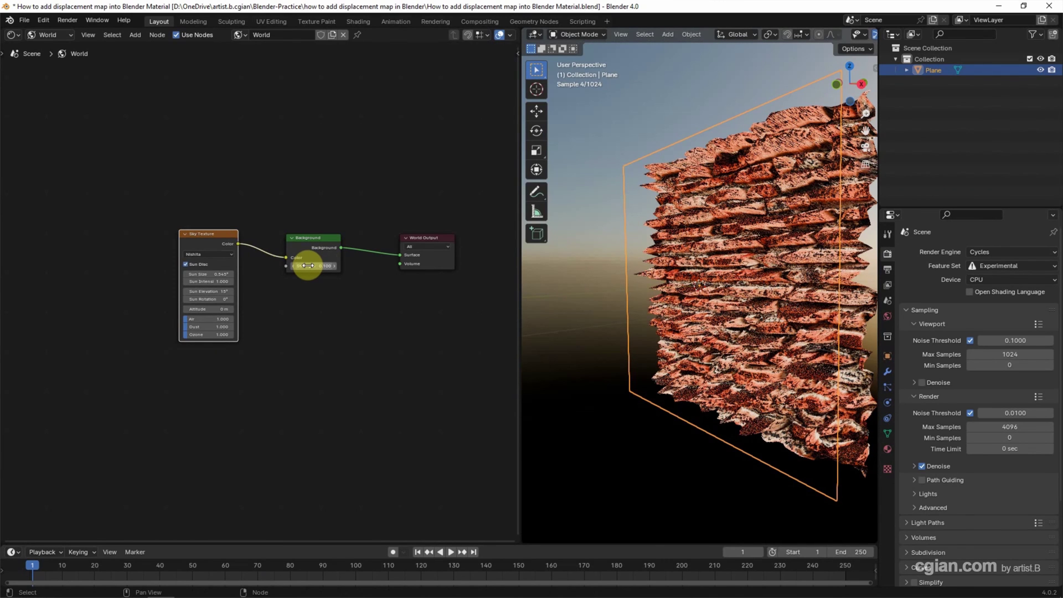
click(214, 274)
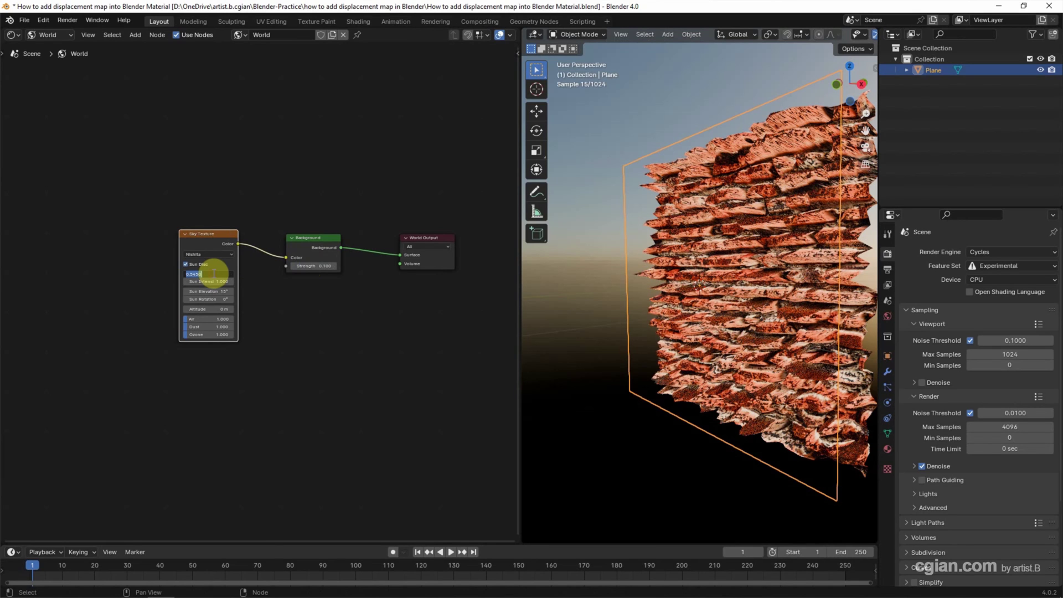
text(15)
key(Return)
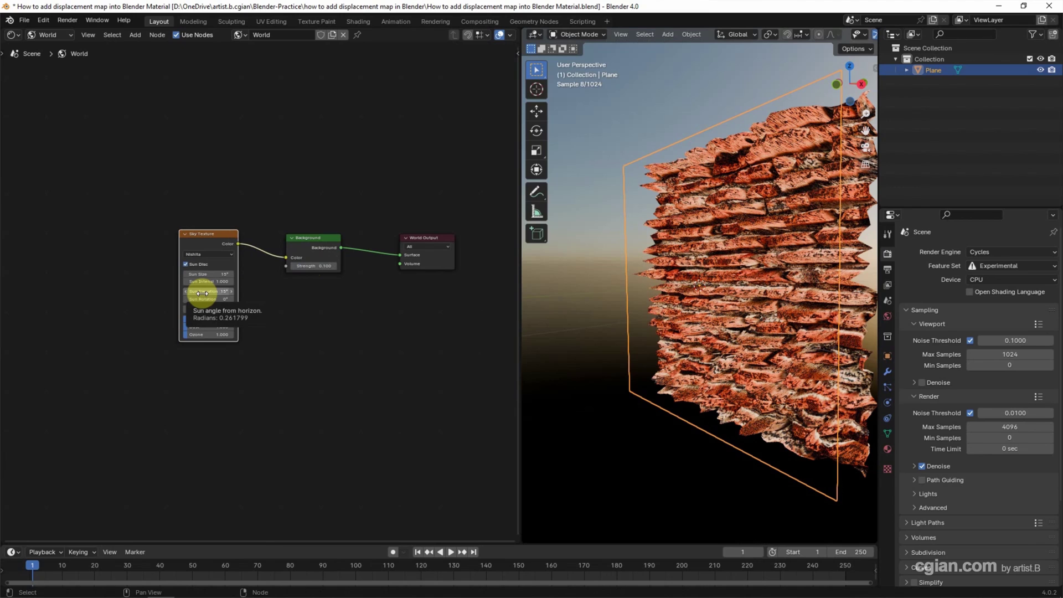
click(202, 293)
text(30)
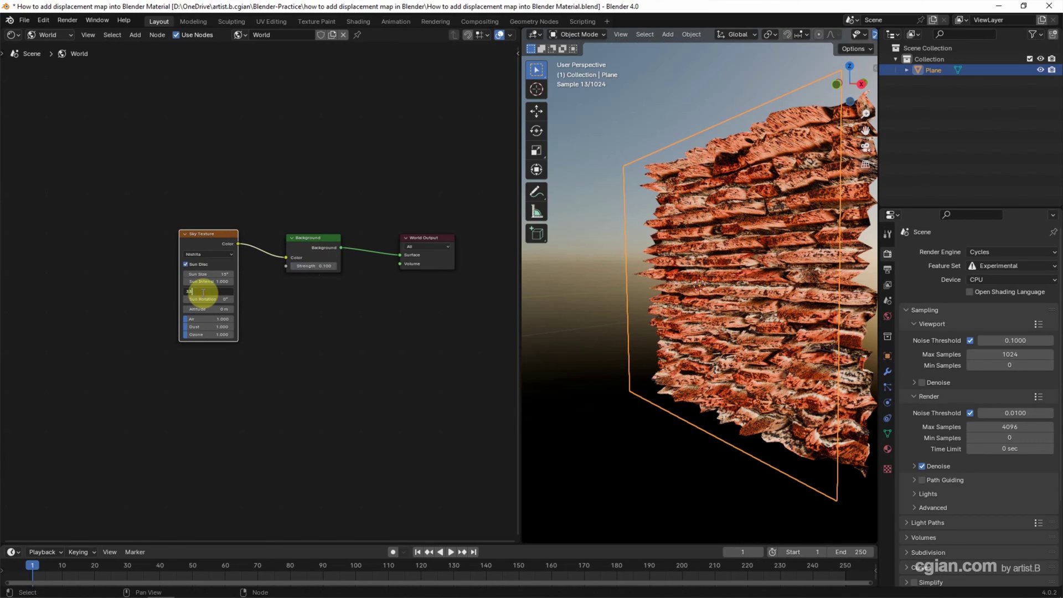
key(Return)
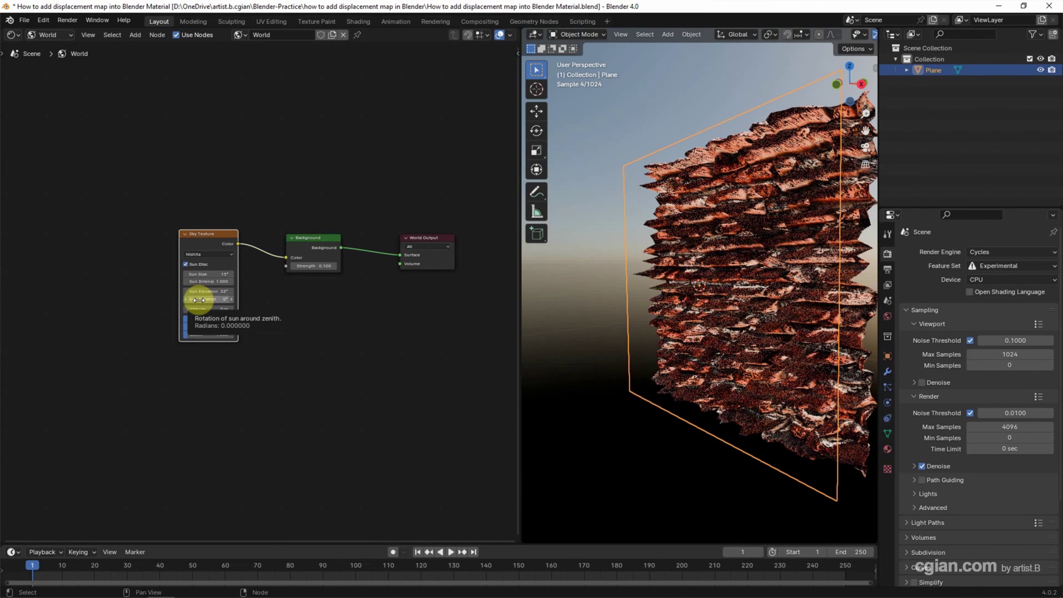
click(199, 300)
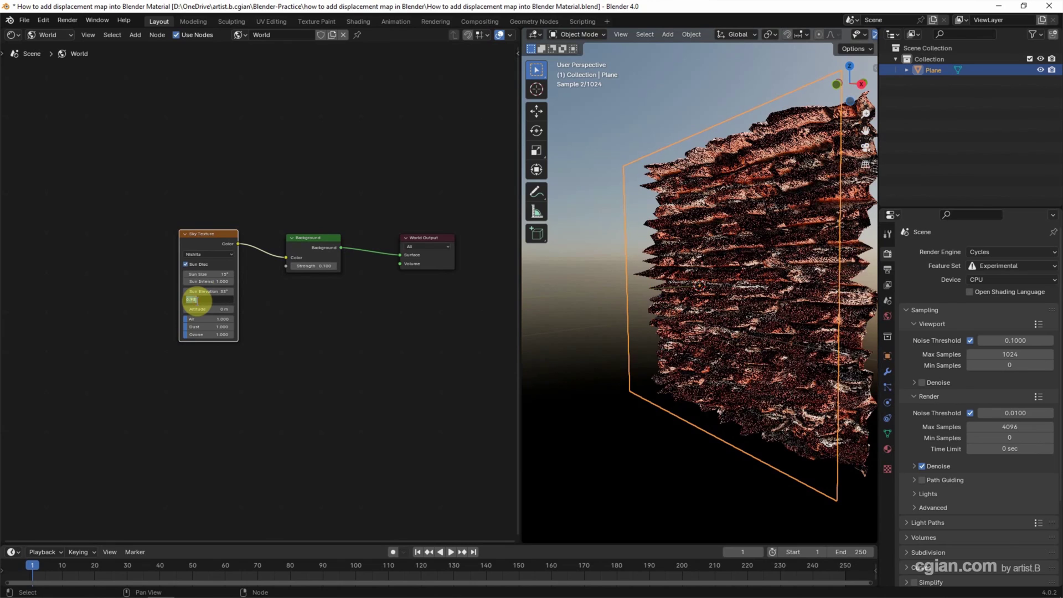
text(230)
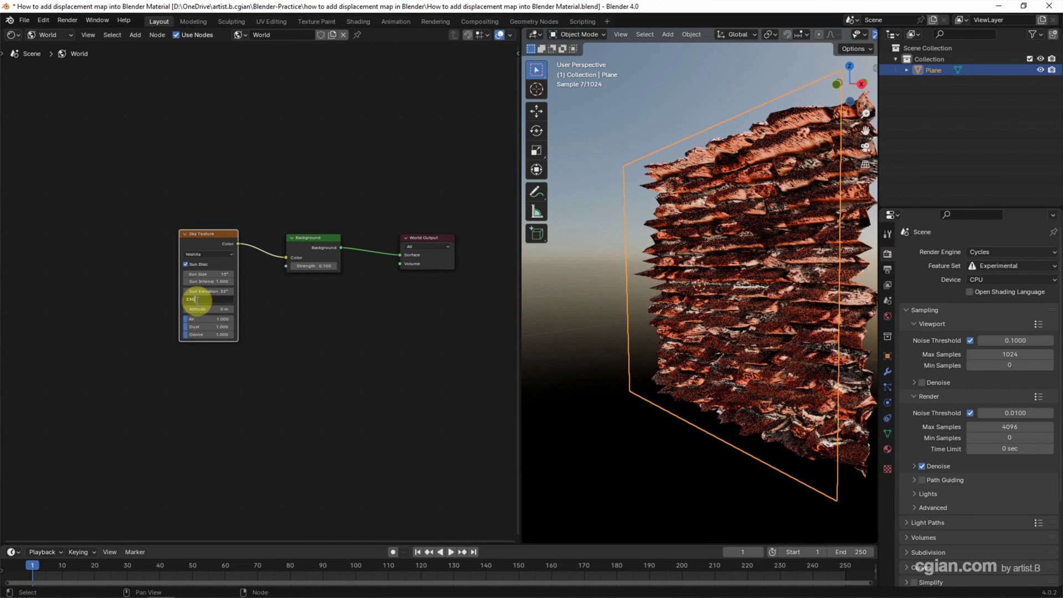
key(Return)
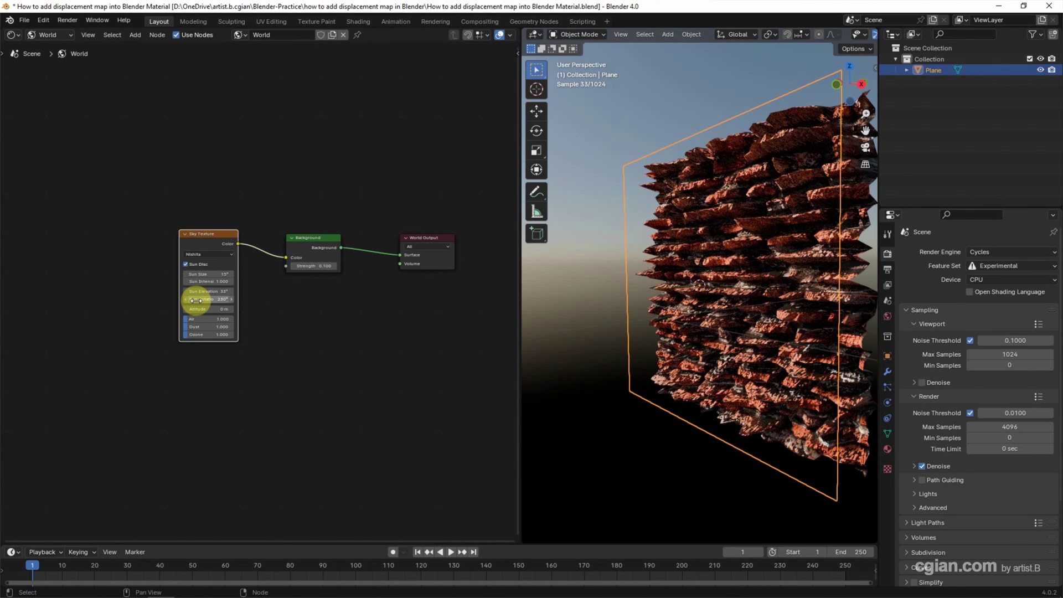
click(41, 35)
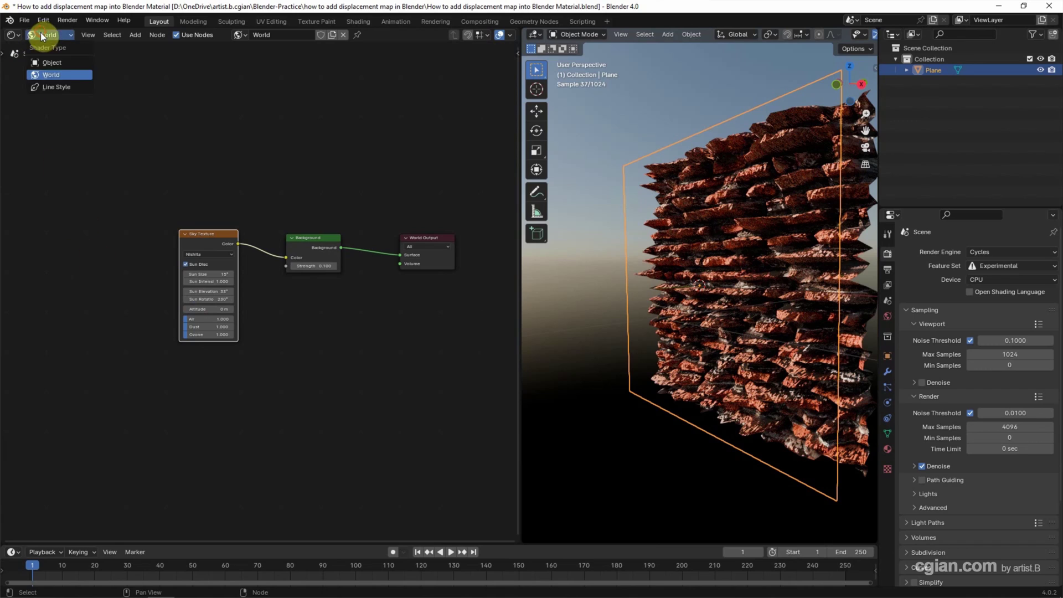
Back in the plane's material, adjust Displacement Midlevel and set Scale to 0.2.
click(48, 65)
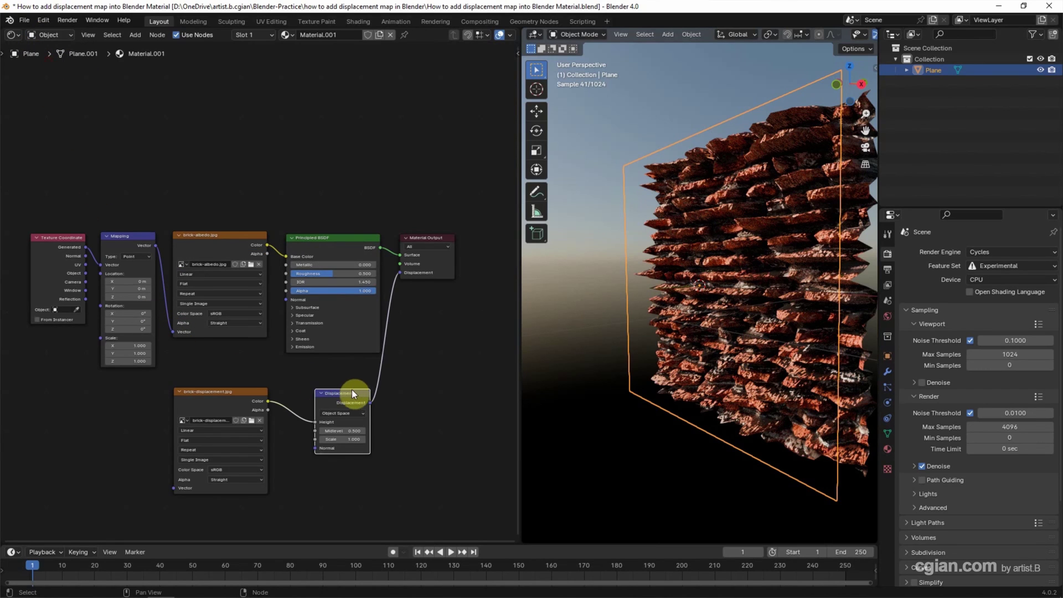
click(346, 431)
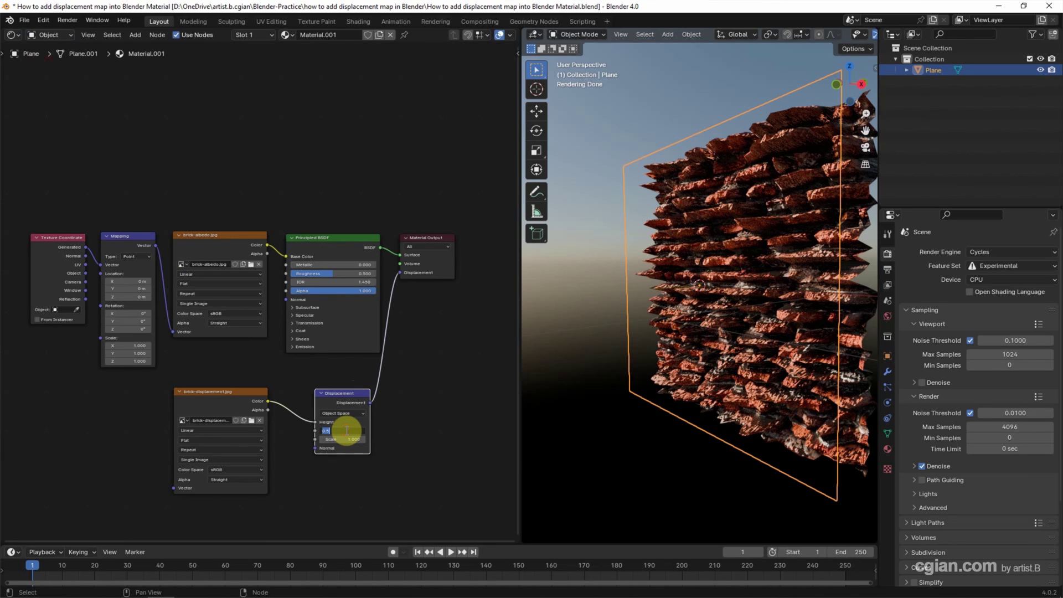
text(1)
key(Return)
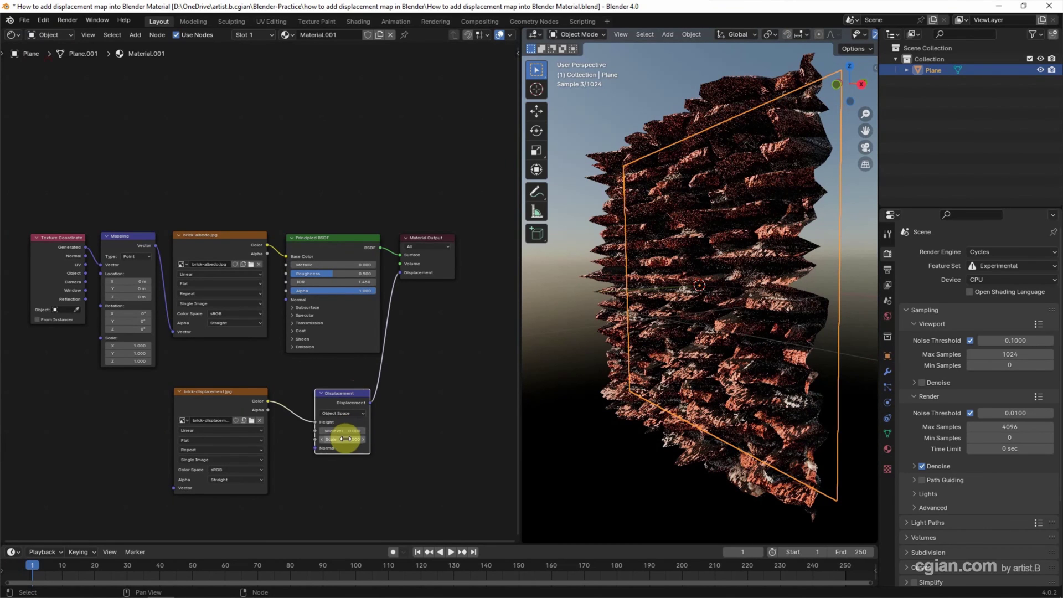
click(346, 440)
text(0.1)
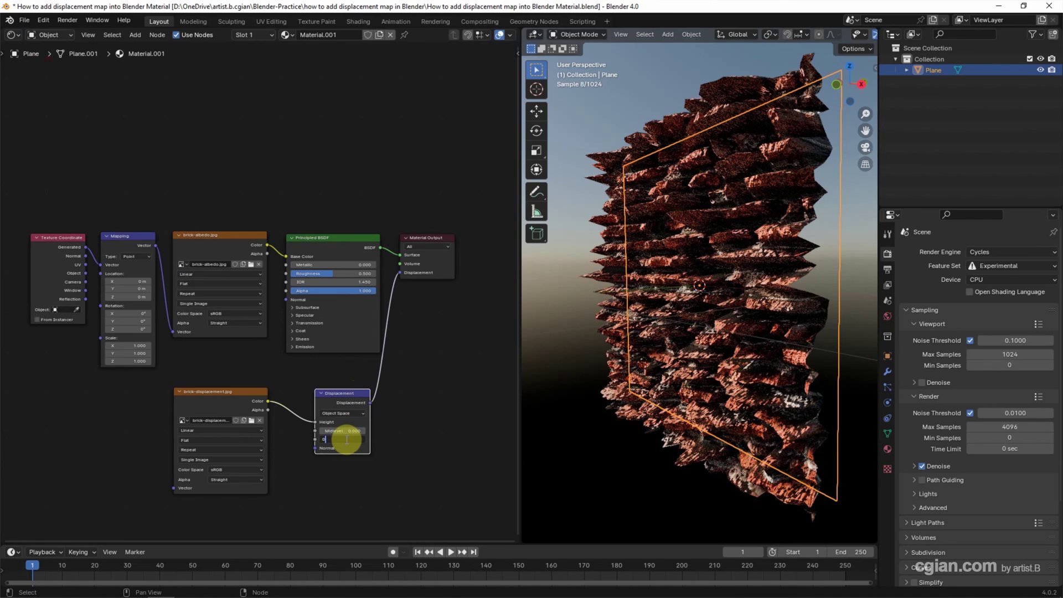
key(Return)
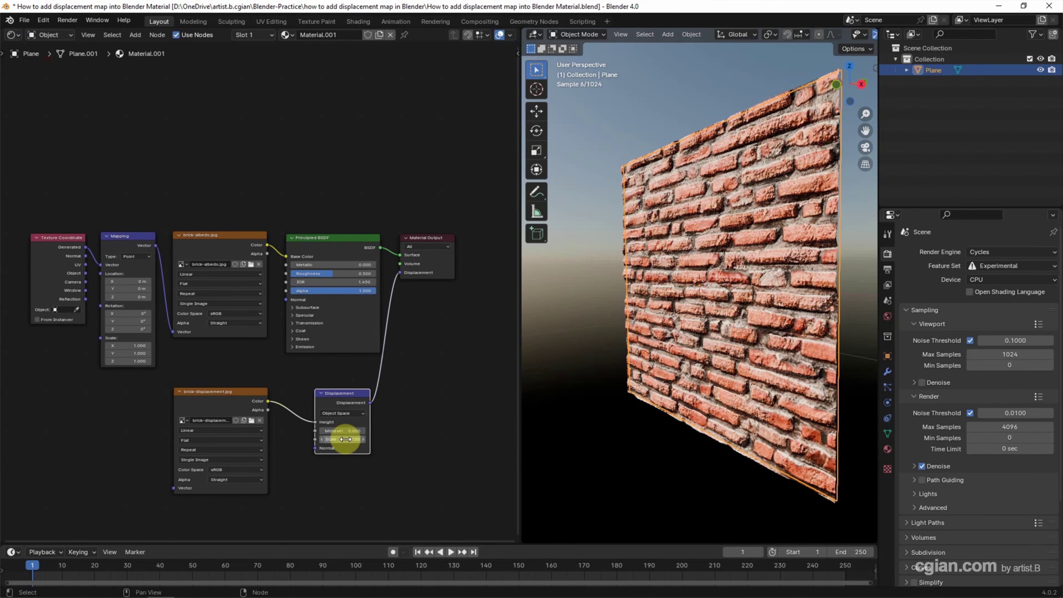
drag(346, 440, 348, 439)
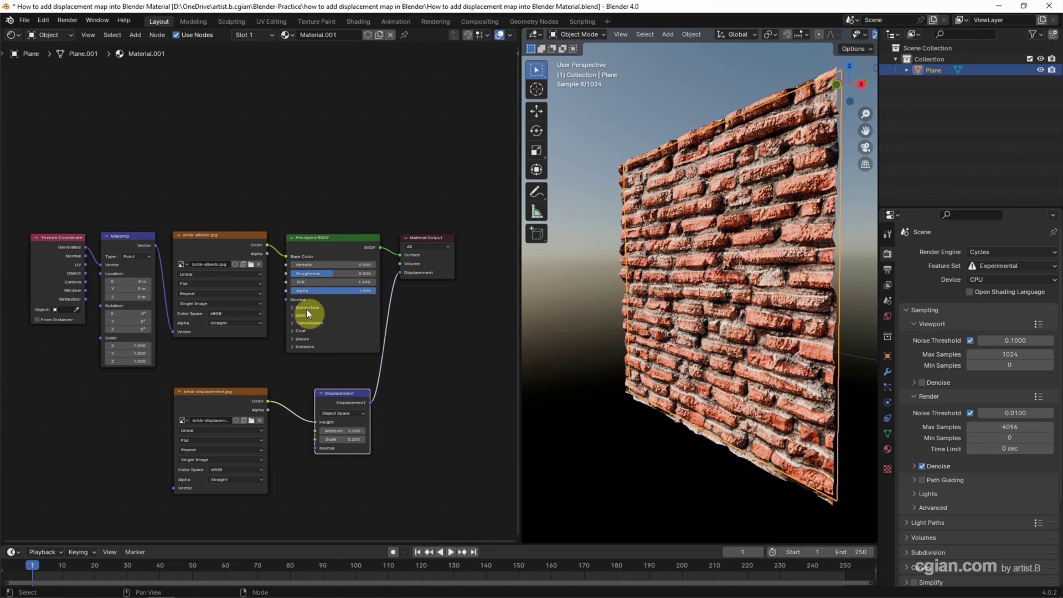
drag(286, 255, 277, 253)
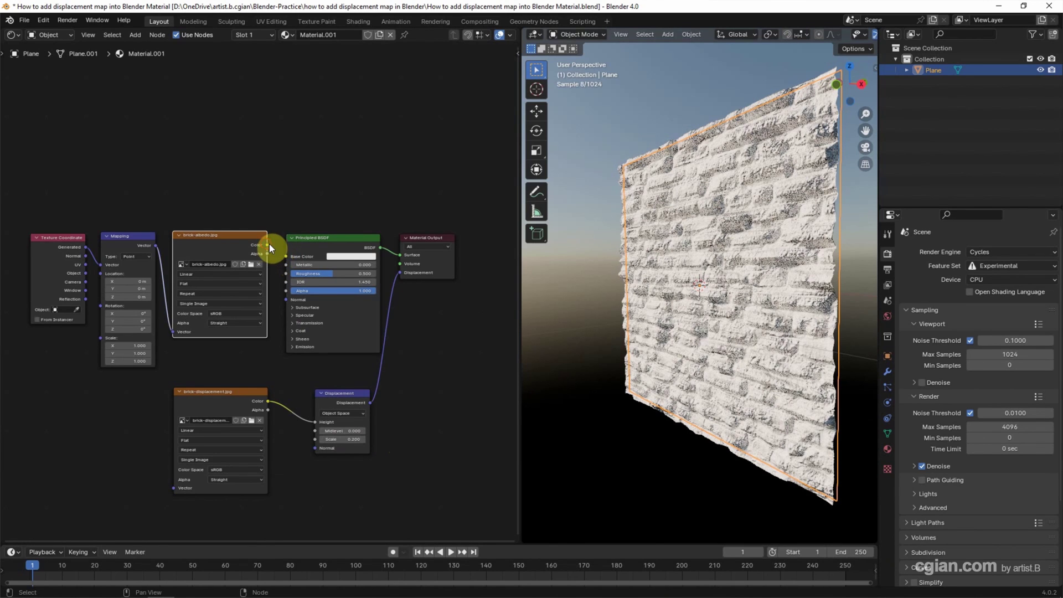
drag(267, 245, 285, 256)
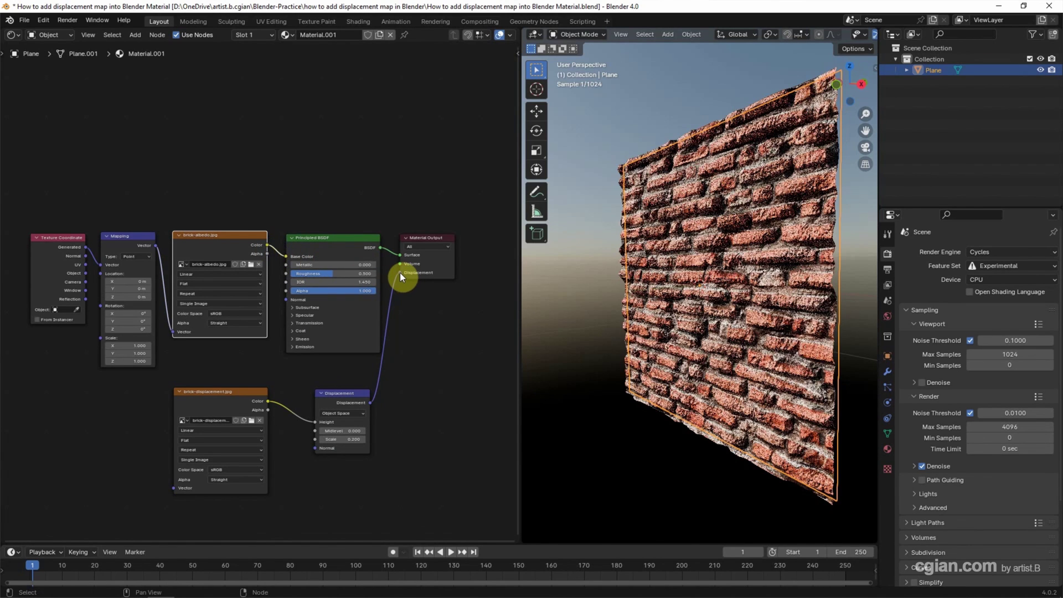
drag(400, 272, 389, 278)
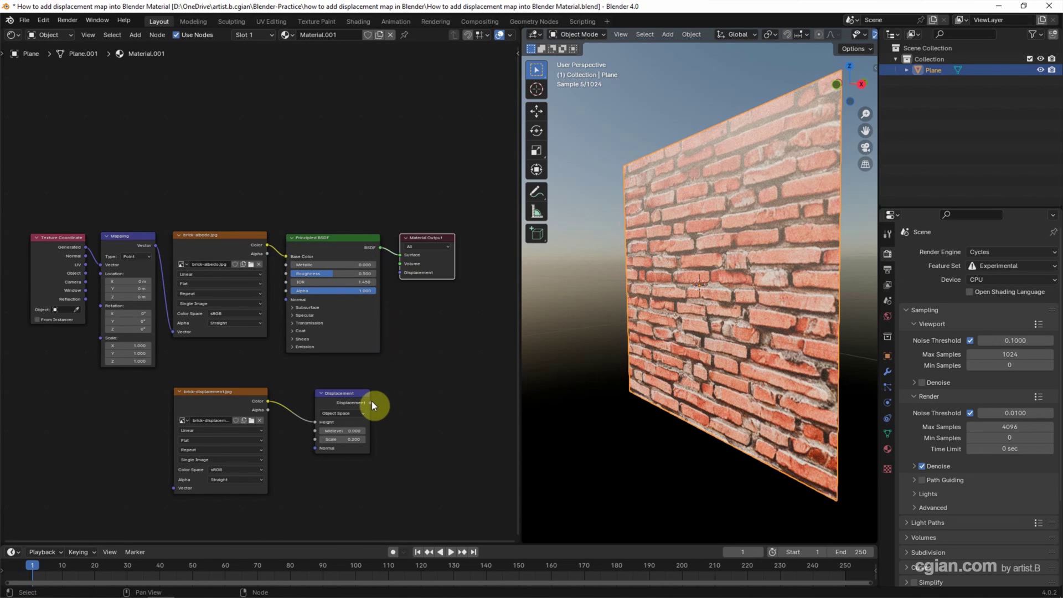
drag(370, 402, 400, 273)
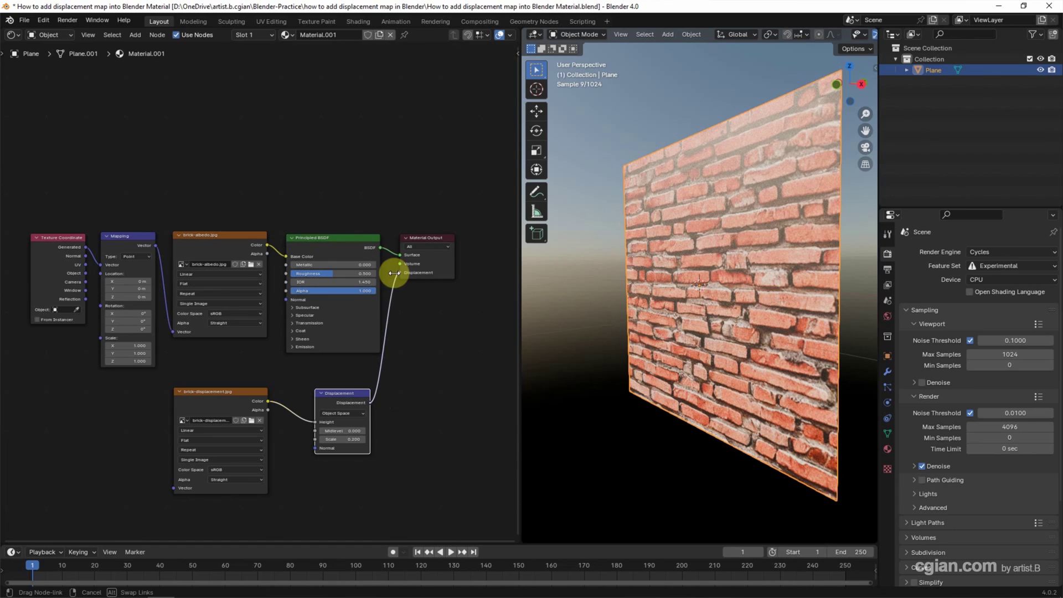